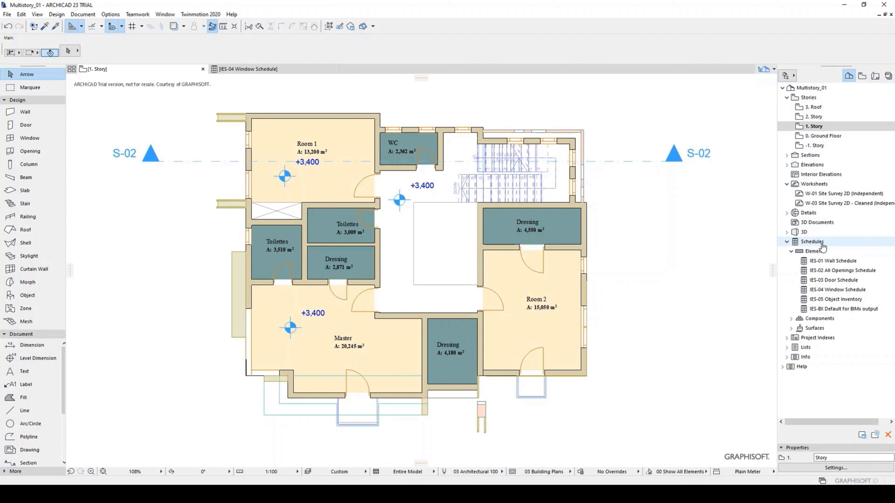
# - Examine the schedules available under the Elements, Components and Surfaces categories of the project
pyautogui.rightClick(823, 247)
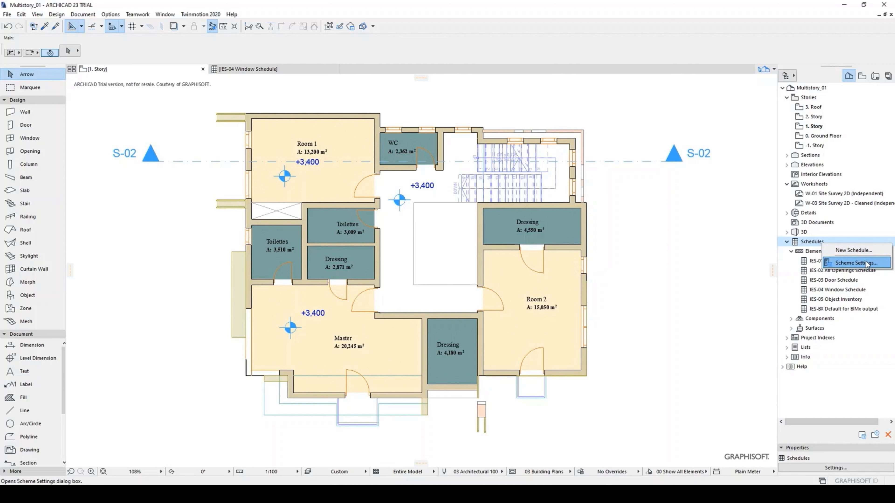
pyautogui.click(816, 246)
pyautogui.click(791, 252)
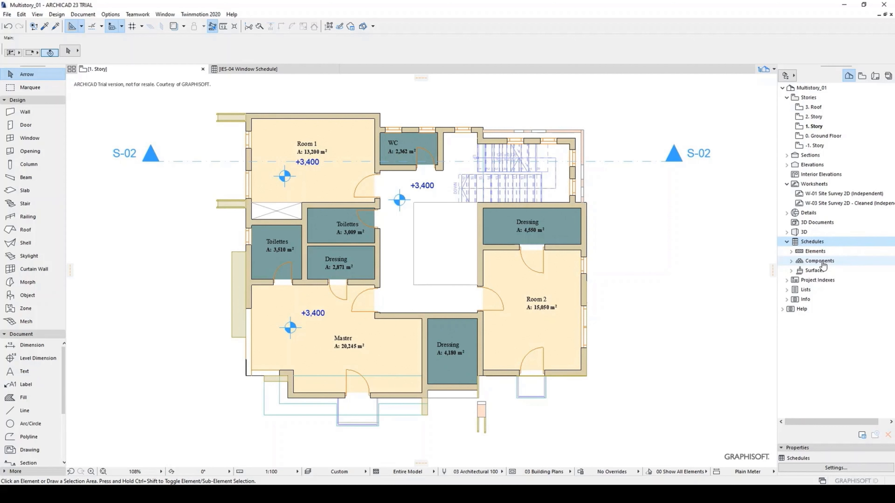
pyautogui.click(791, 251)
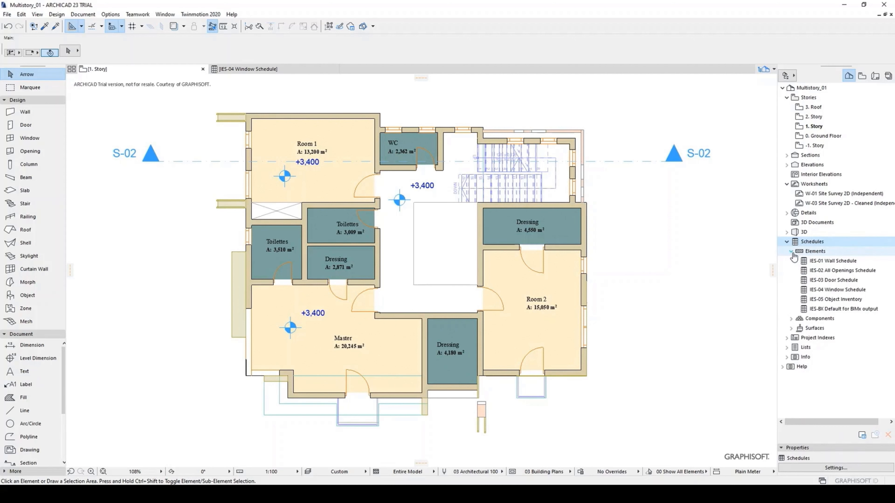
pyautogui.click(791, 252)
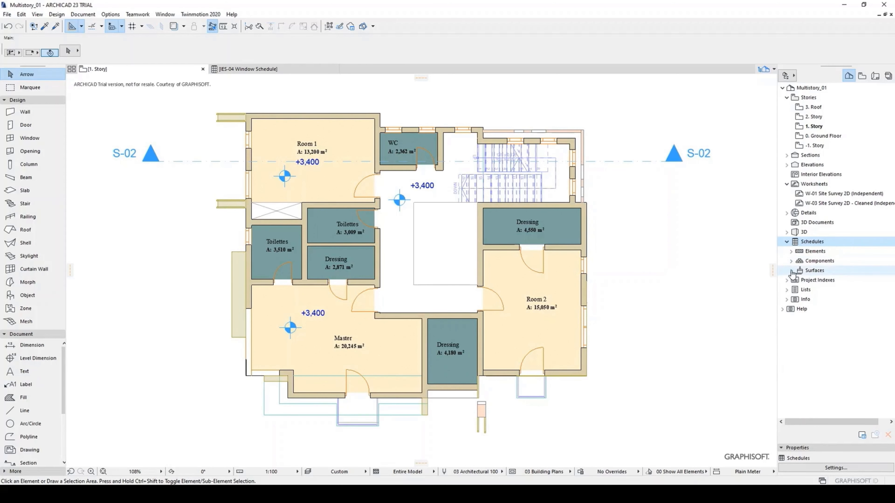
pyautogui.click(792, 271)
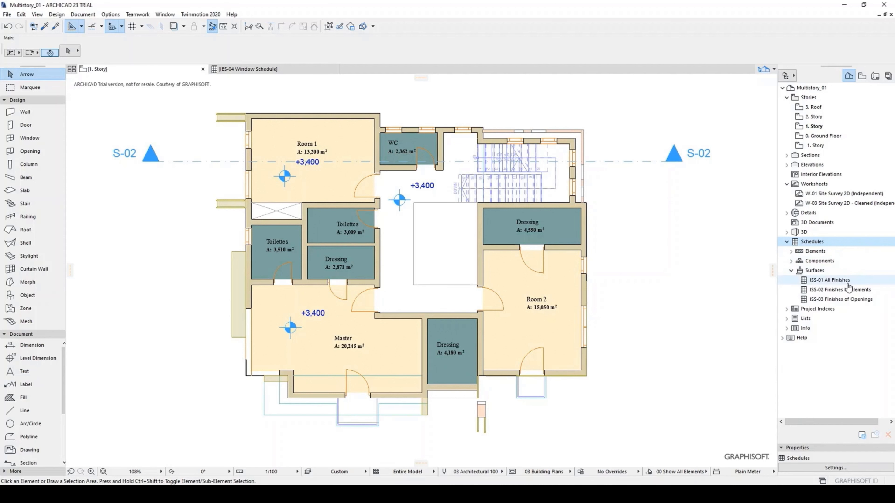
pyautogui.click(791, 270)
pyautogui.click(792, 261)
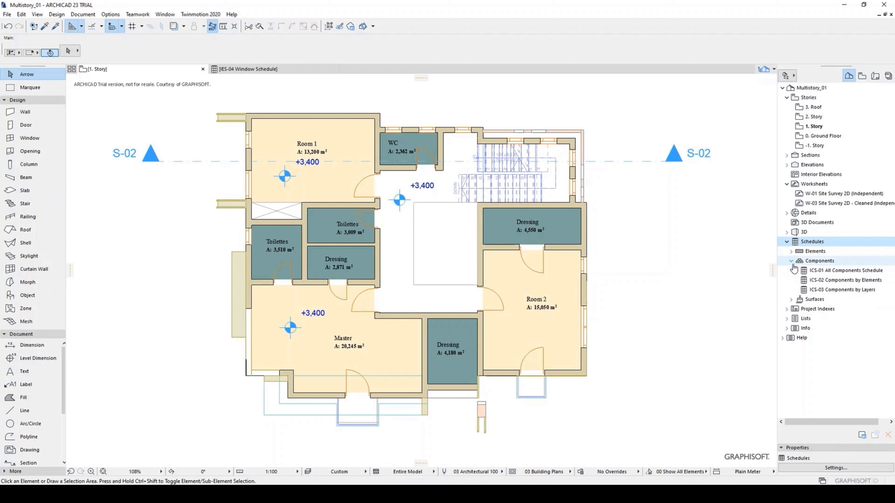
pyautogui.click(792, 252)
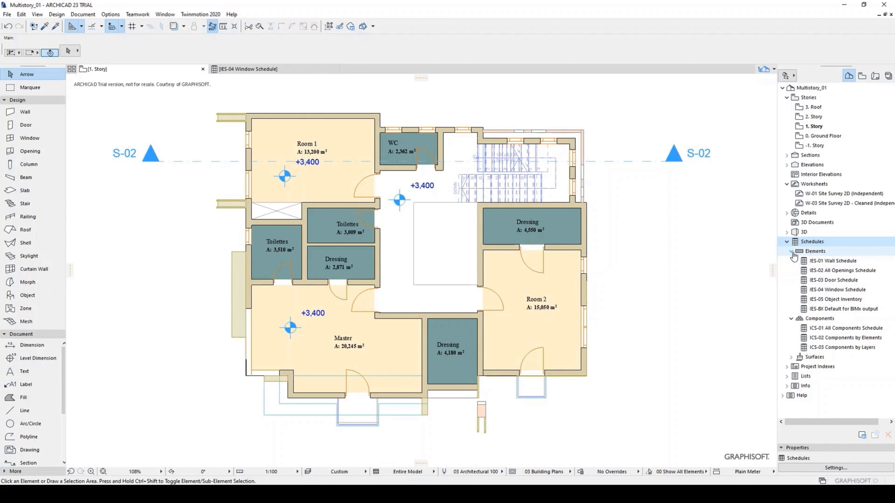
# - Open the IES-03 Door Schedule and review its fields and door previews starting from the first door
pyautogui.doubleClick(841, 281)
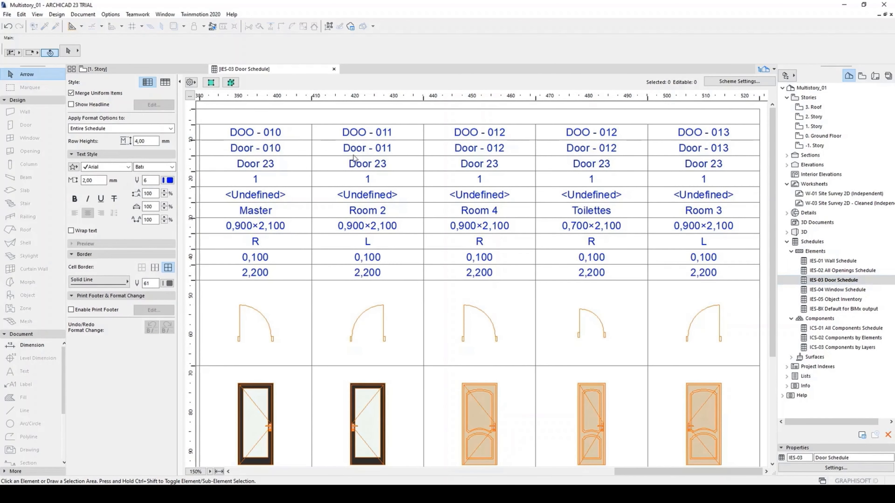
pyautogui.moveTo(631, 469); pyautogui.dragTo(249, 471)
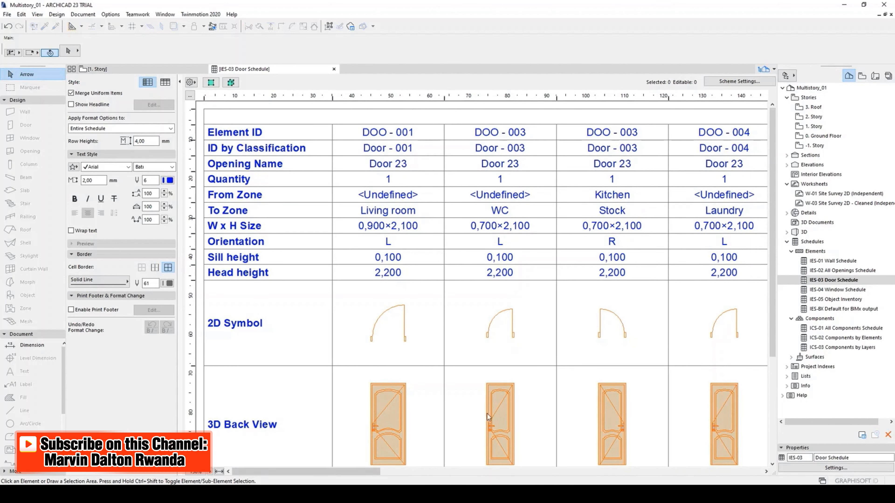
pyautogui.moveTo(770, 341); pyautogui.dragTo(767, 373)
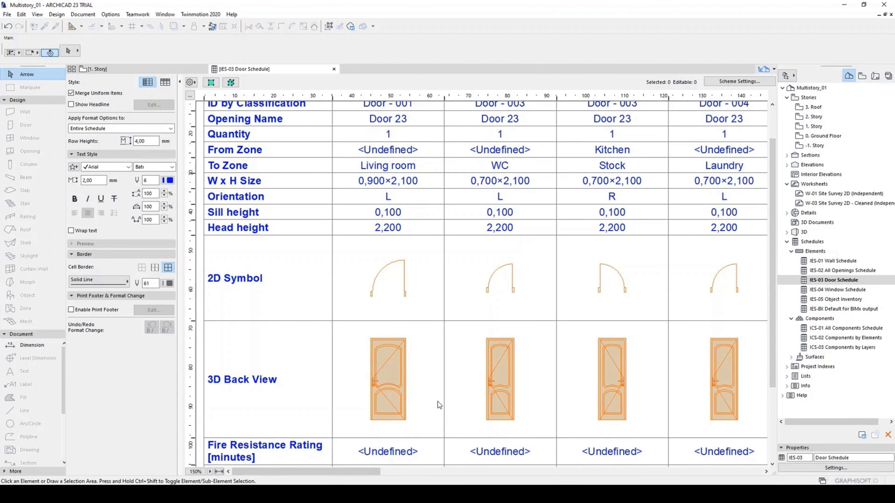
pyautogui.scroll(2, 396, 324)
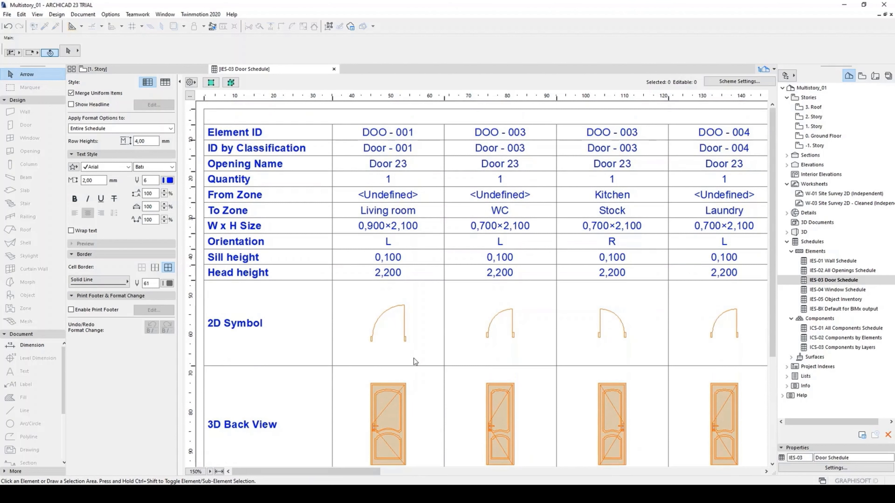
# - Select the living room door DOO - 001 in the schedule and show it selected in the 3D view
pyautogui.click(438, 299)
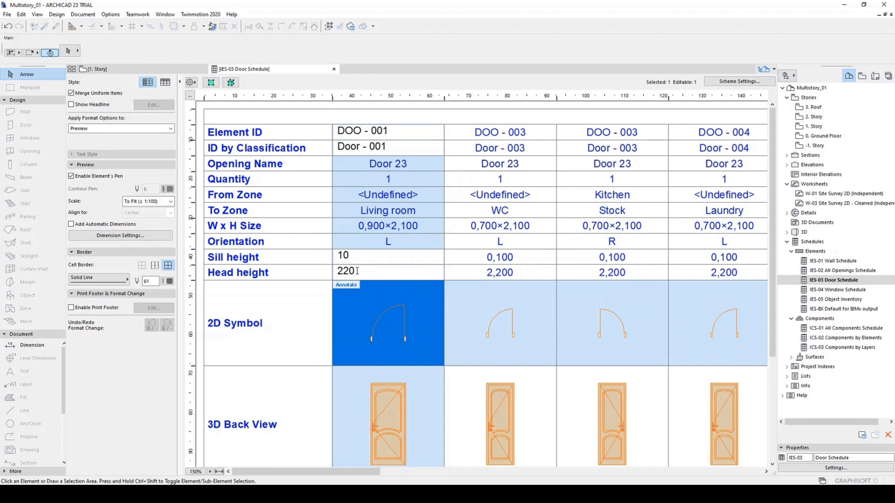
pyautogui.moveTo(356, 271); pyautogui.dragTo(327, 271)
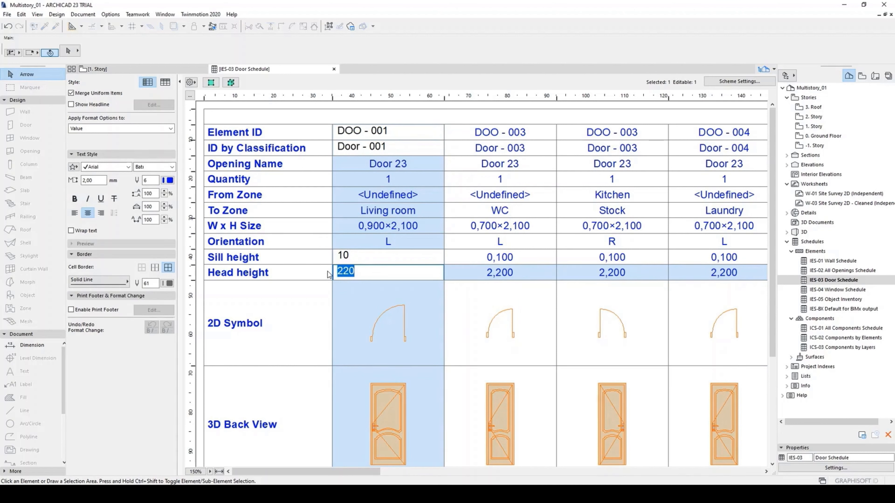
pyautogui.click(386, 319)
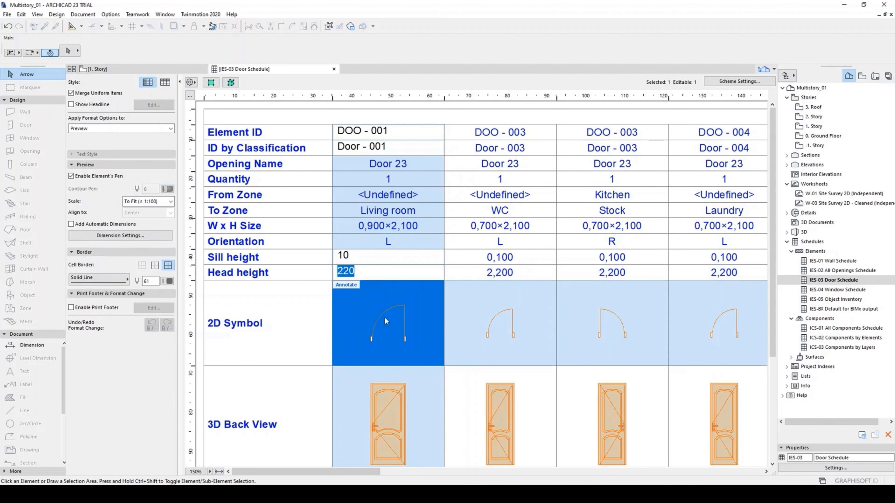
pyautogui.click(388, 213)
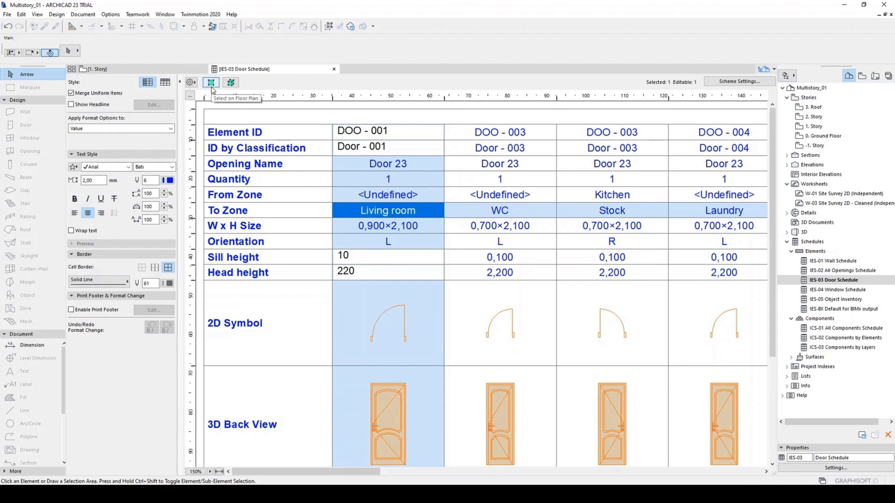
pyautogui.click(235, 87)
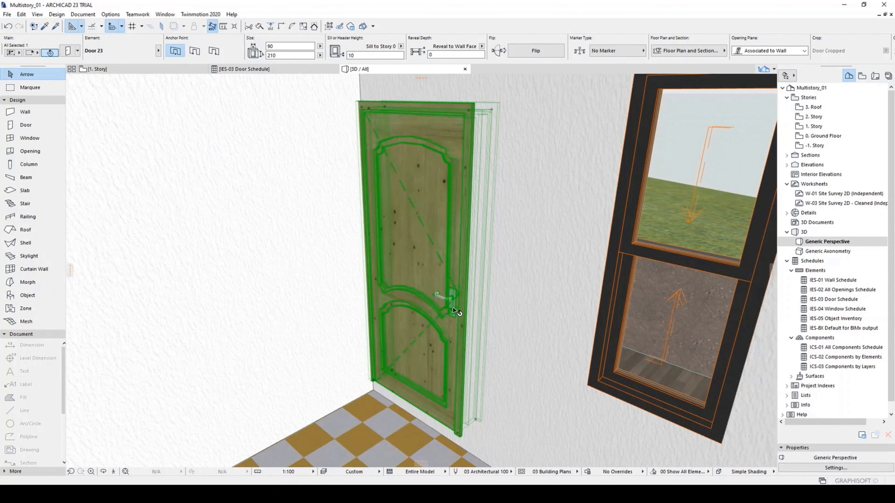
# - Set the selected door's sill height to 0 and its height to 240
pyautogui.moveTo(454, 312)
pyautogui.moveTo(282, 63)
pyautogui.click(356, 55)
pyautogui.write('0')
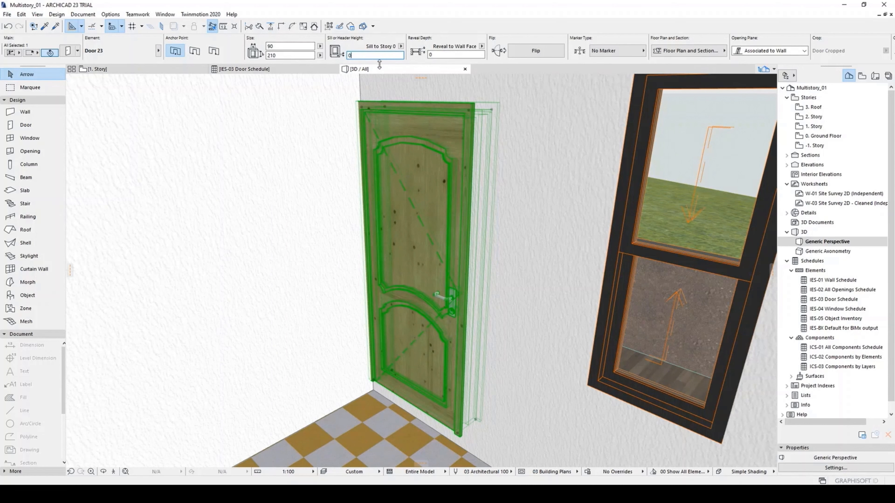
pyautogui.click(291, 56)
pyautogui.hotkey('ctrl', 'a')
pyautogui.write('2')
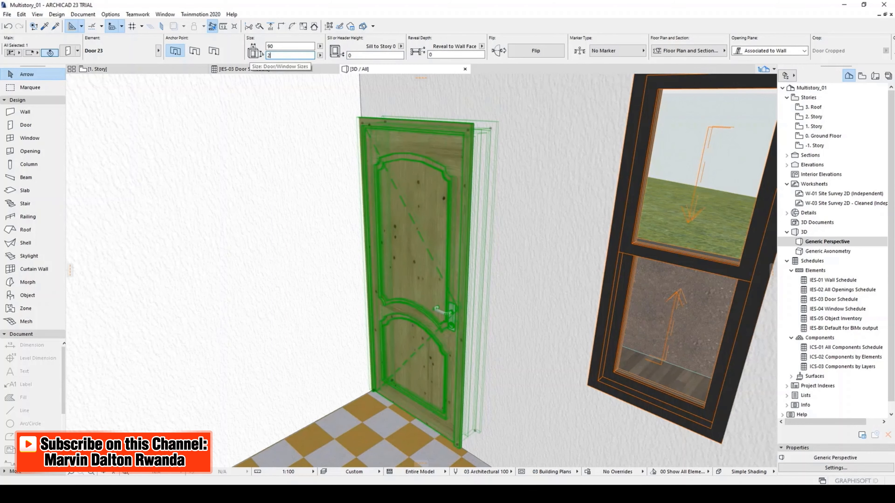
pyautogui.write('40')
pyautogui.press('Return')
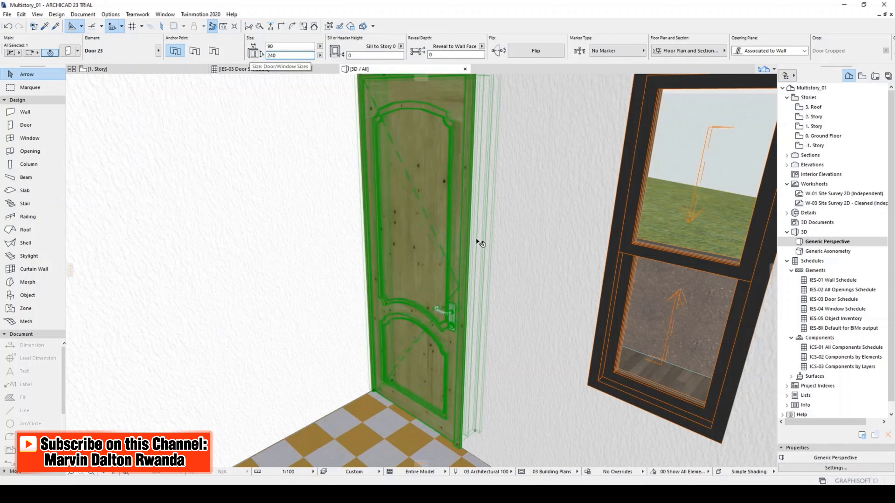
# - Return to the door schedule, open its scheme settings and select the ARCHICAD Classification criterion
pyautogui.click(240, 69)
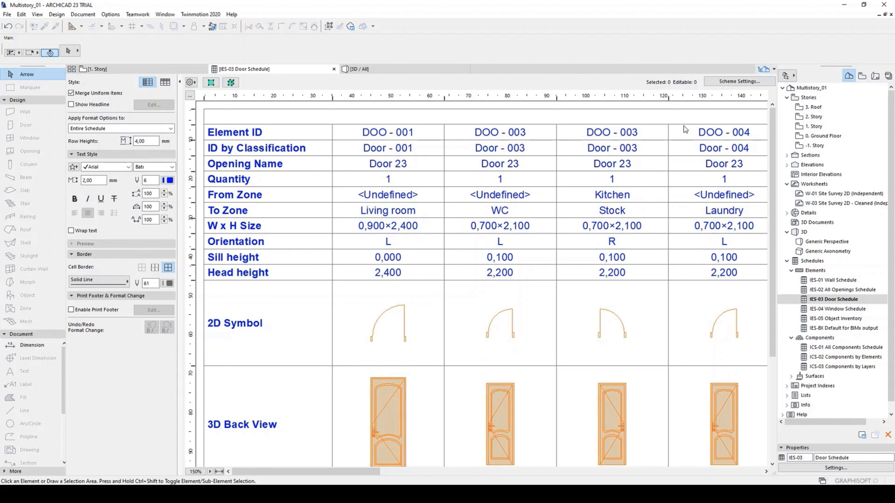
pyautogui.click(727, 83)
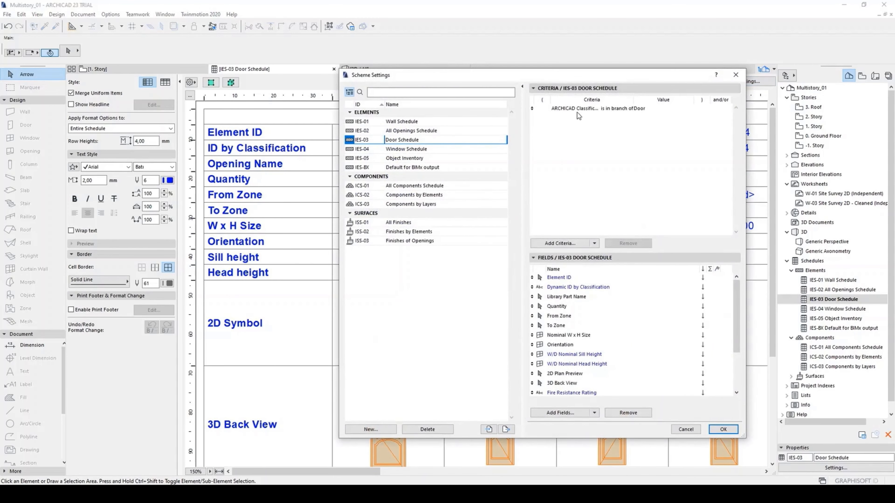
pyautogui.moveTo(585, 75); pyautogui.dragTo(562, 87)
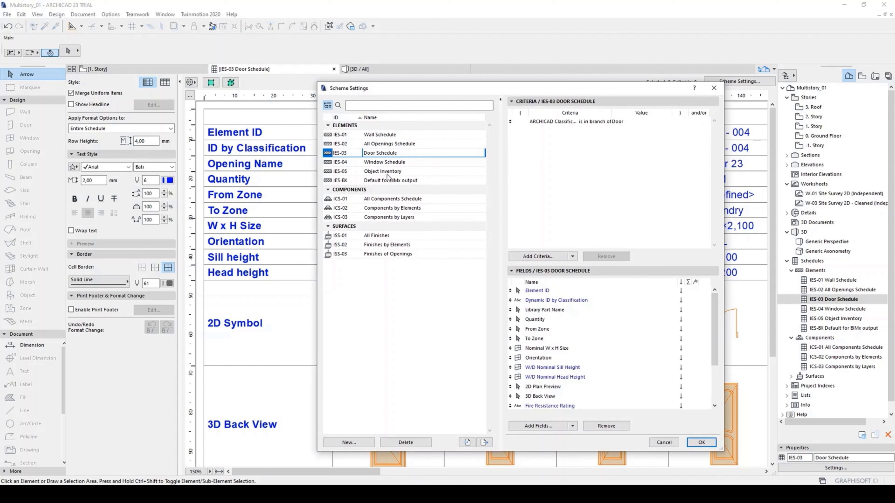
pyautogui.click(562, 122)
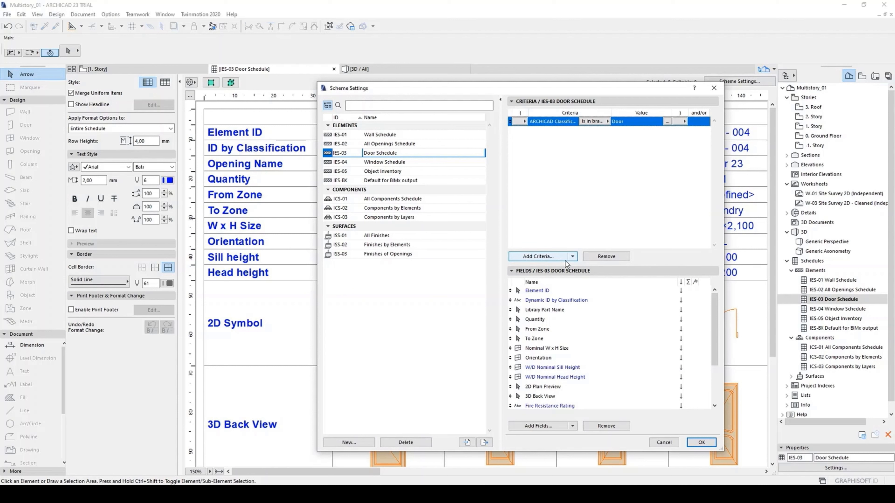
# - Browse the available criteria and add Element Type as a second criterion of the Door Schedule scheme
pyautogui.click(551, 255)
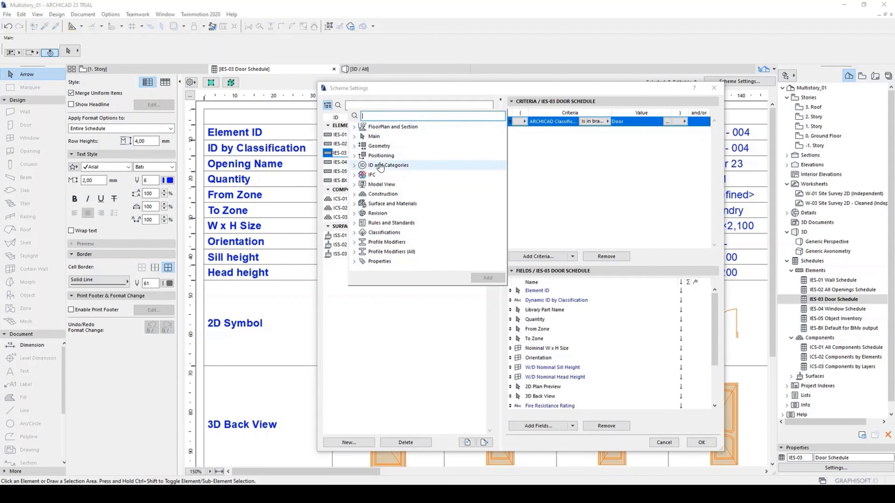
pyautogui.click(355, 184)
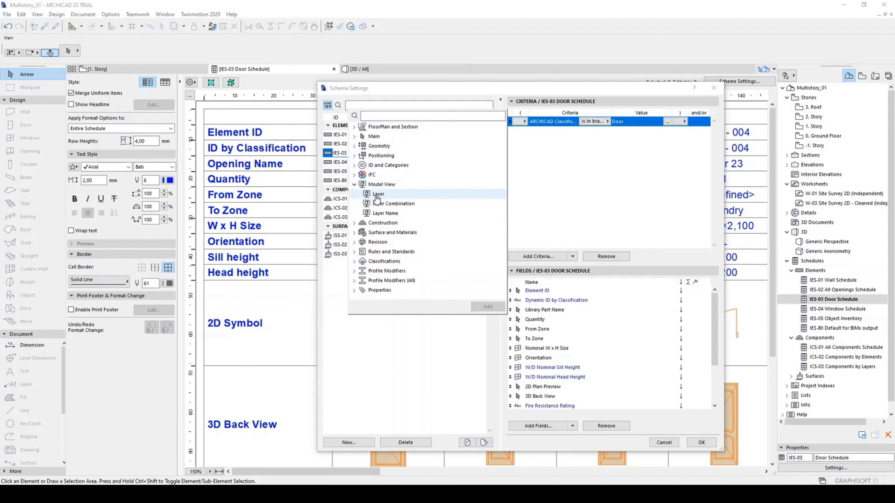
pyautogui.click(355, 185)
pyautogui.click(355, 146)
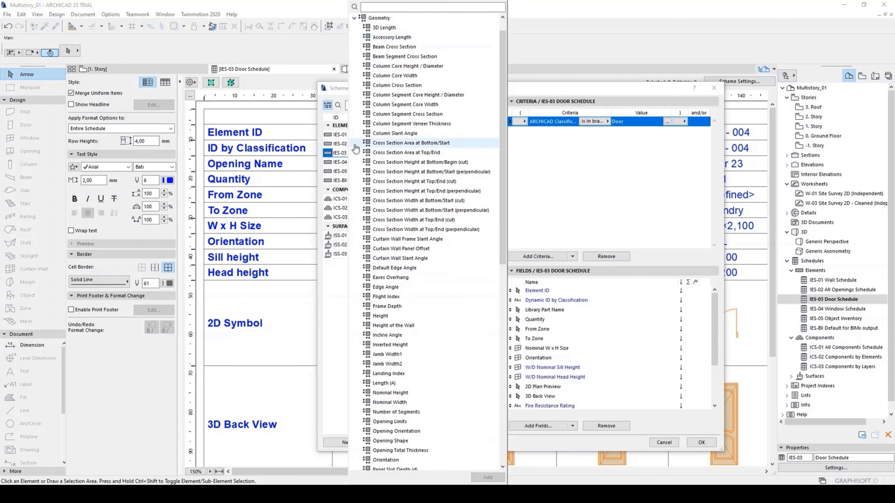
pyautogui.click(354, 17)
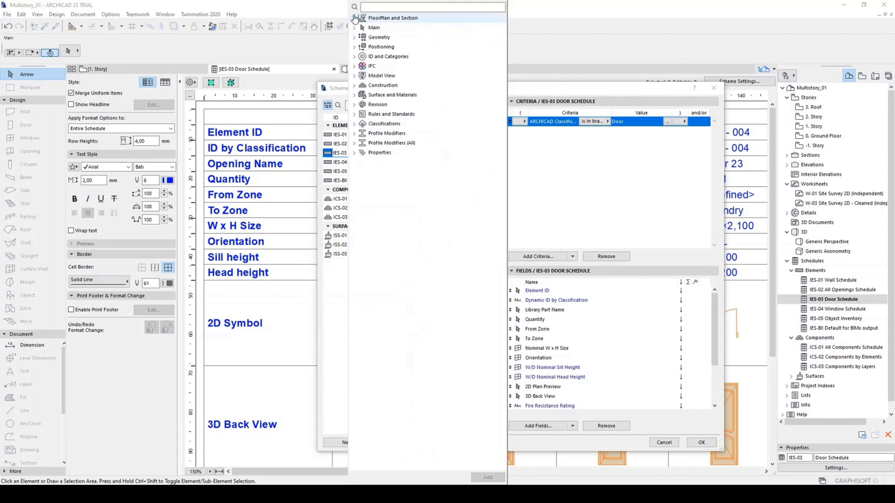
pyautogui.click(354, 28)
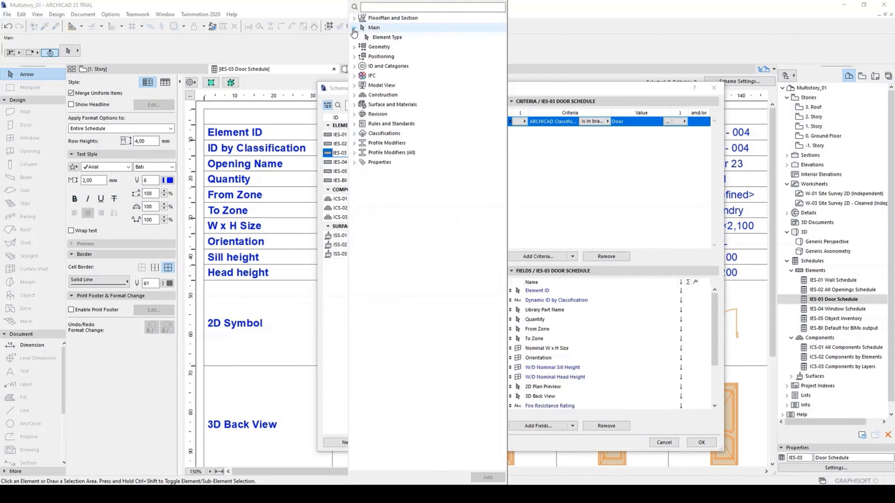
pyautogui.click(376, 38)
pyautogui.doubleClick(377, 37)
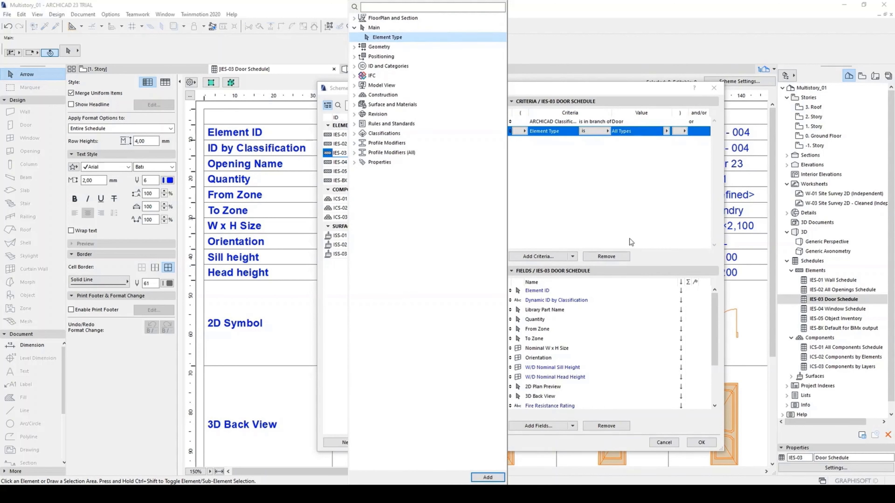
# - Examine the element types offered for the new criterion and the comparison operators of the classification criterion
pyautogui.click(667, 132)
pyautogui.click(667, 131)
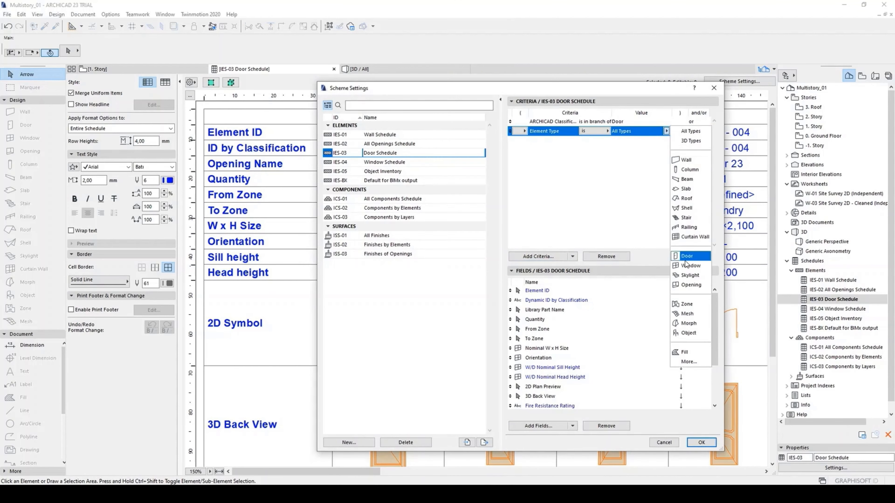
pyautogui.click(583, 135)
pyautogui.click(569, 122)
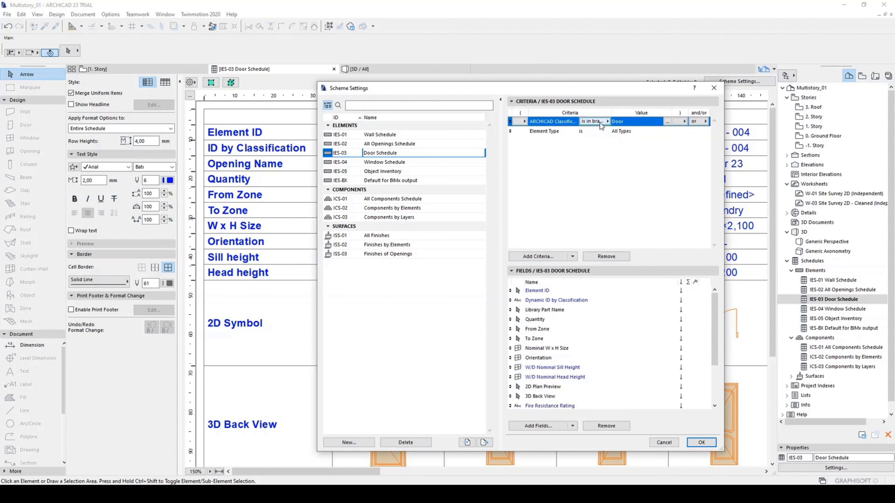
pyautogui.click(600, 123)
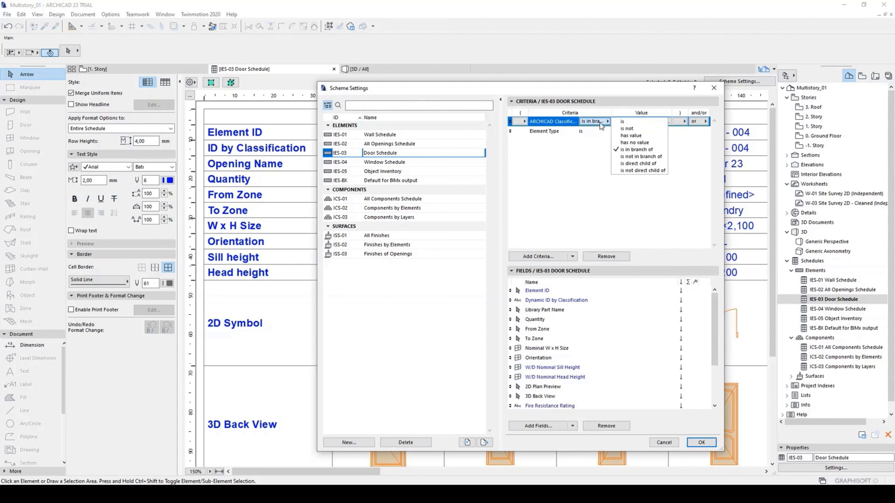
pyautogui.click(675, 152)
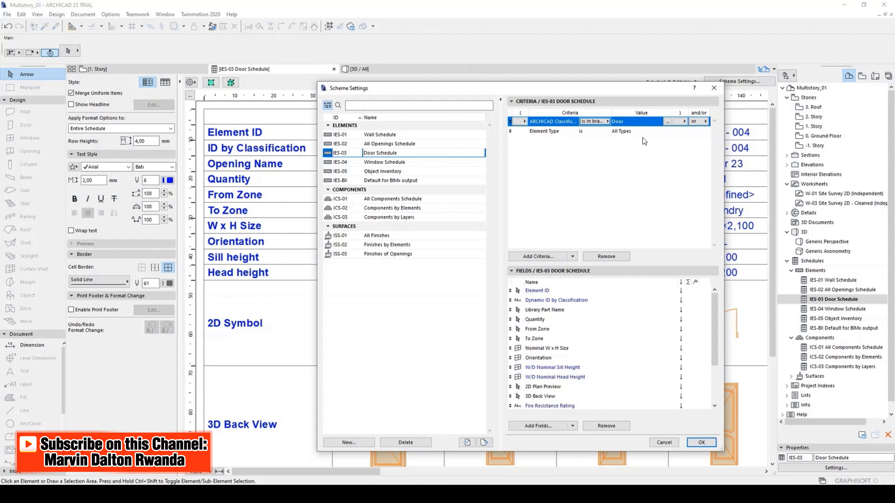
# - Remove the Element Type criterion from the Door Schedule scheme
pyautogui.click(554, 131)
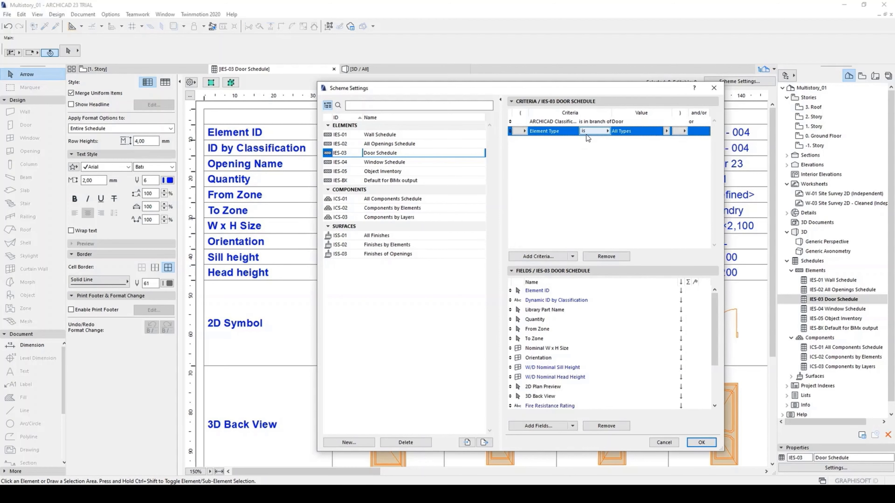
pyautogui.click(610, 256)
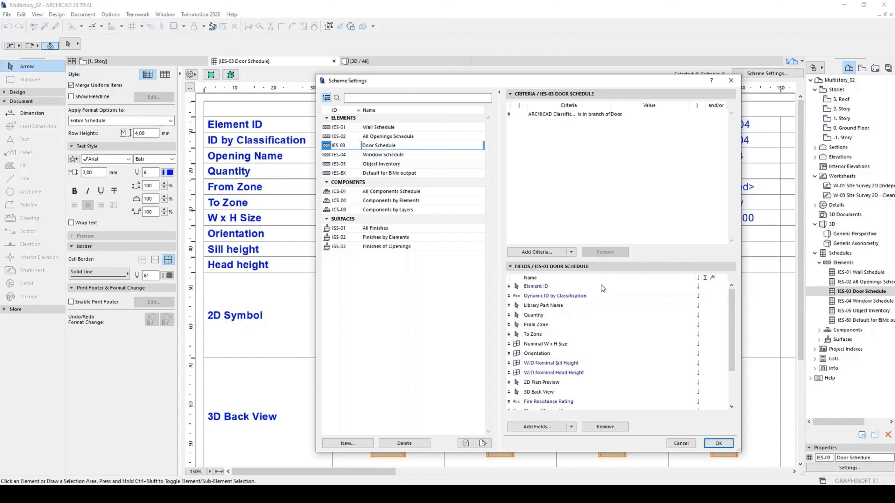
# - Try exporting the Door Schedule scheme as an Interactive Schedule Scheme XML file
pyautogui.click(482, 444)
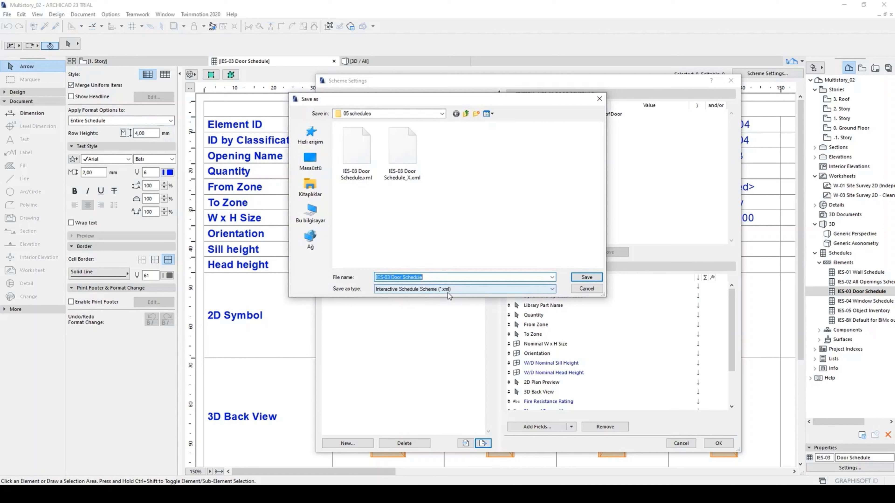
pyautogui.click(583, 289)
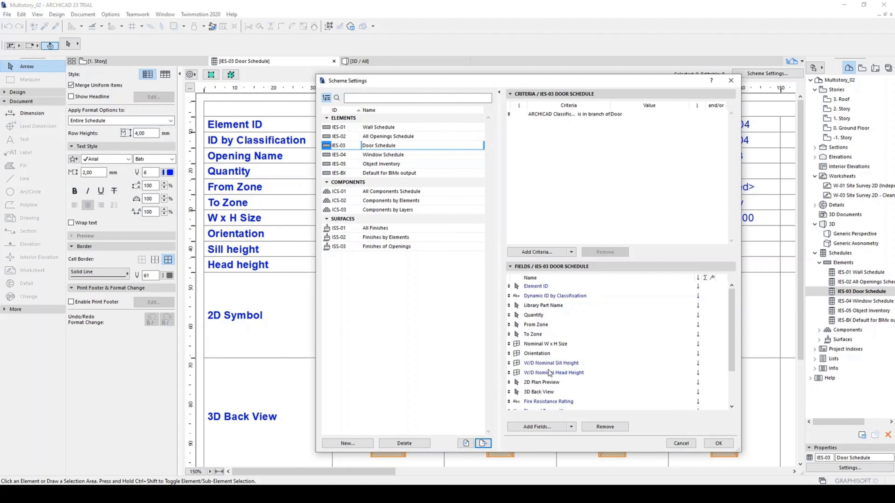
# - Remove the Element ID, Dynamic ID by Classification, From Zone and To Zone fields from the Door Schedule scheme
pyautogui.click(550, 287)
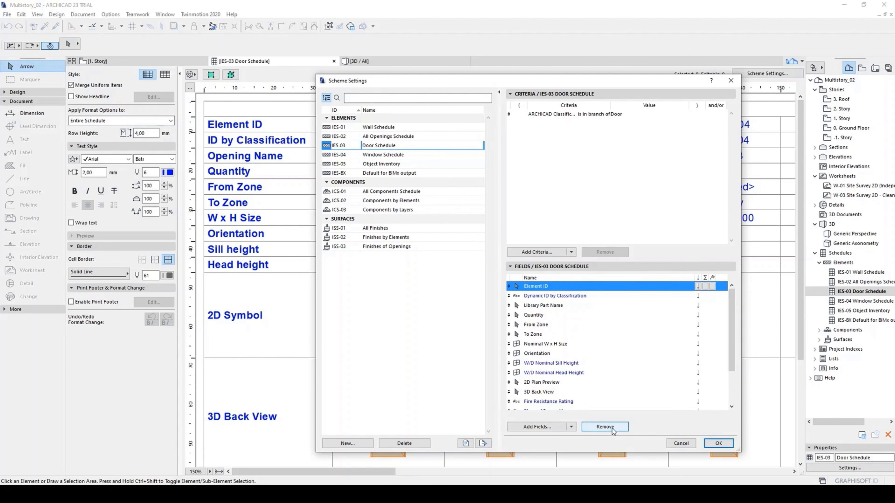
pyautogui.click(605, 427)
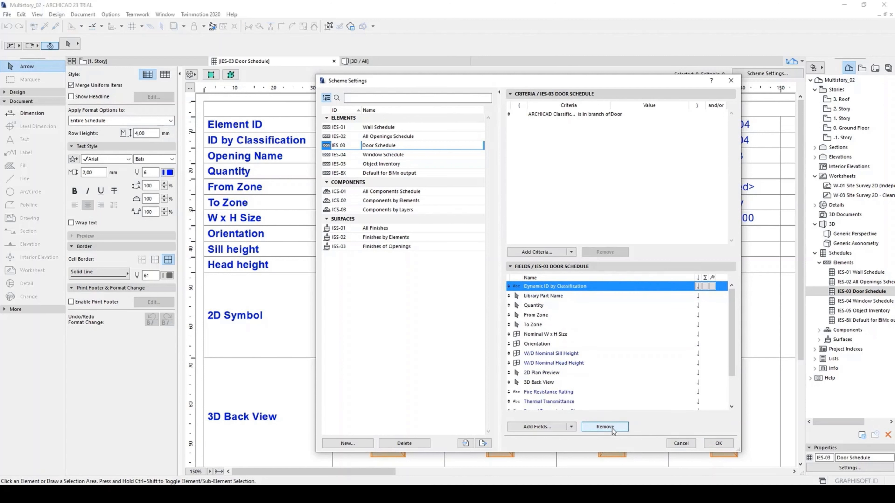
pyautogui.click(612, 429)
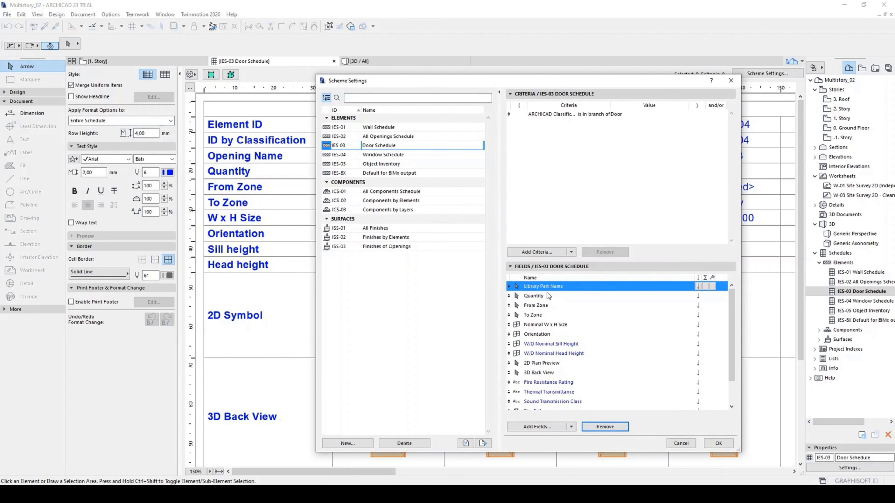
pyautogui.moveTo(481, 82); pyautogui.dragTo(515, 82)
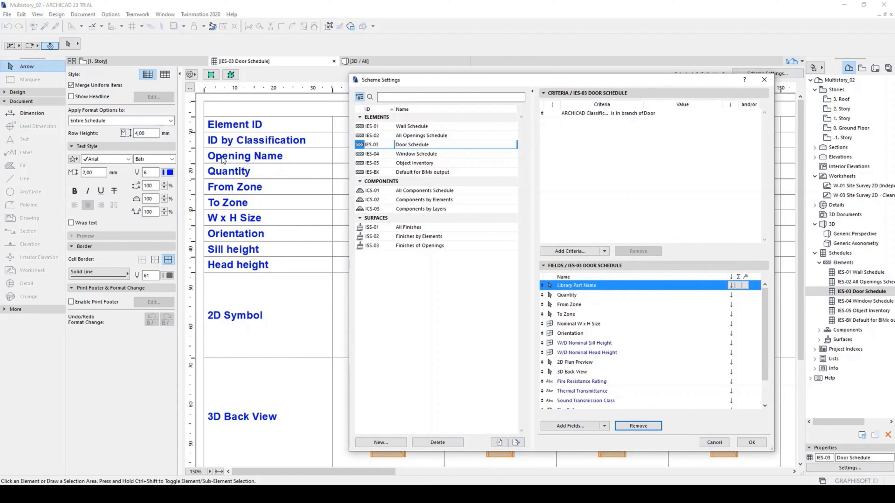
pyautogui.click(579, 304)
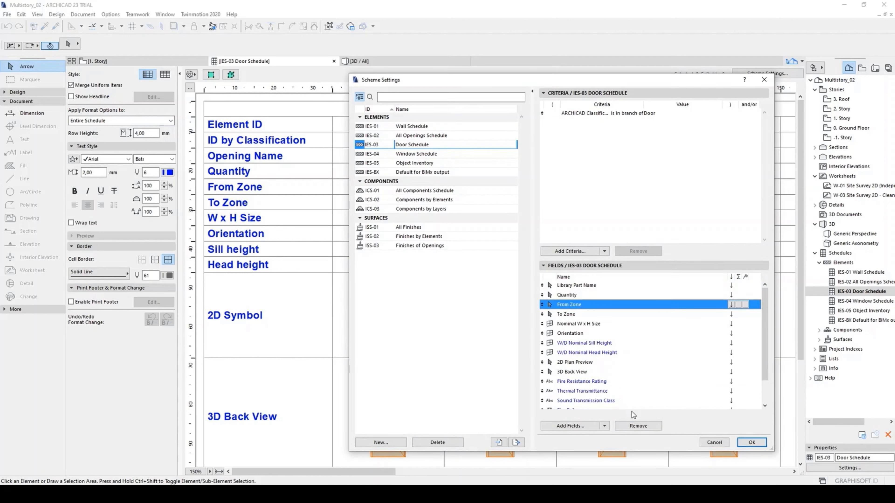
pyautogui.click(644, 430)
pyautogui.click(640, 428)
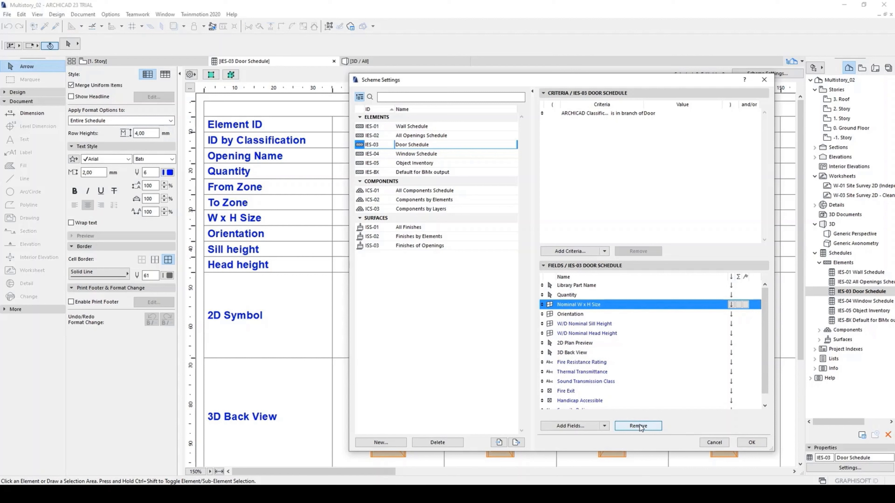
# - Remove the W/D Nominal Sill Height, W/D Nominal Head Height and 2D Plan Preview fields from the scheme
pyautogui.press('Down')
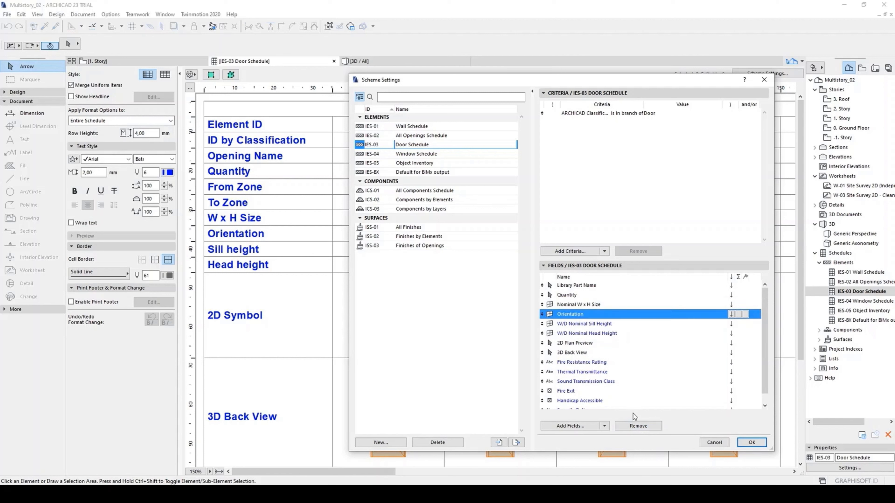
pyautogui.press('Down')
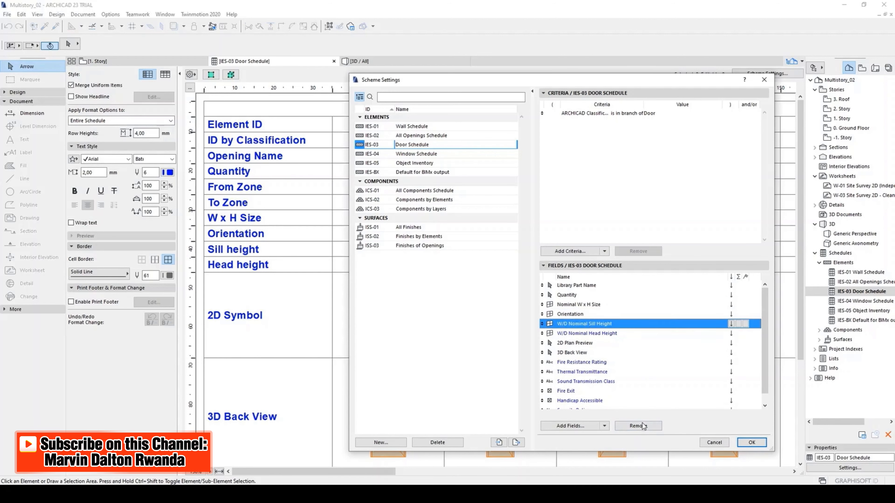
pyautogui.click(643, 428)
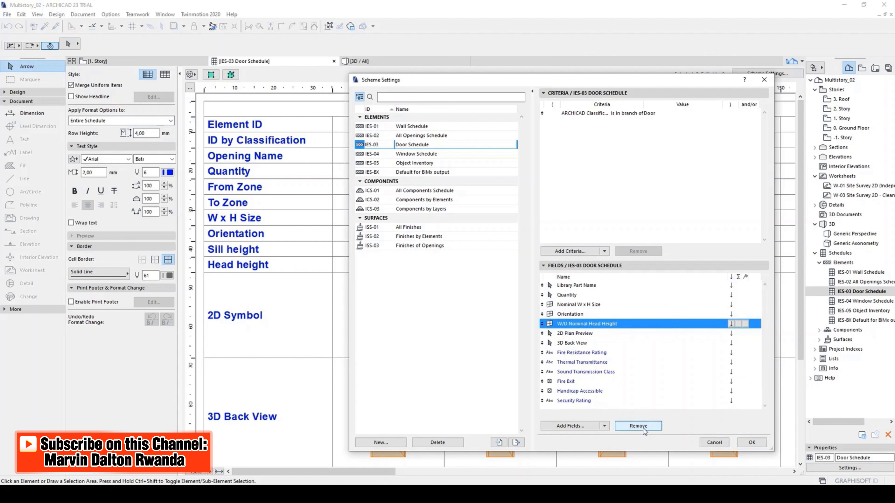
pyautogui.click(643, 428)
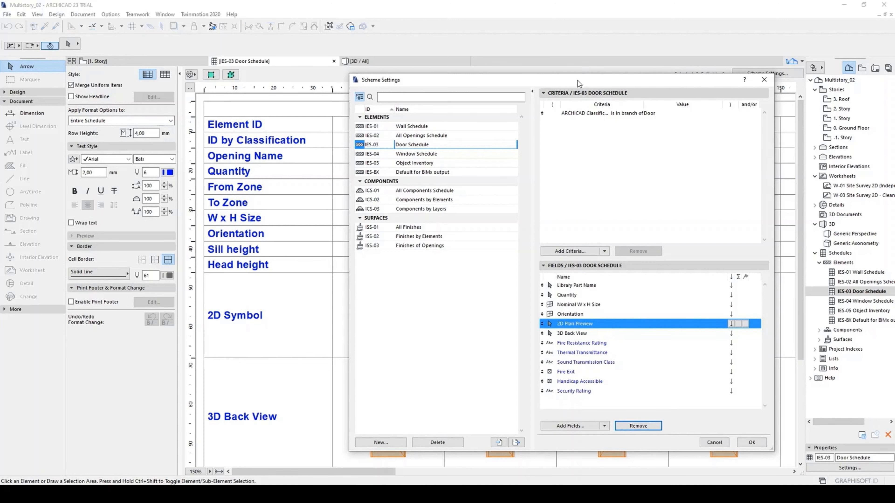
pyautogui.moveTo(578, 82); pyautogui.dragTo(591, 68)
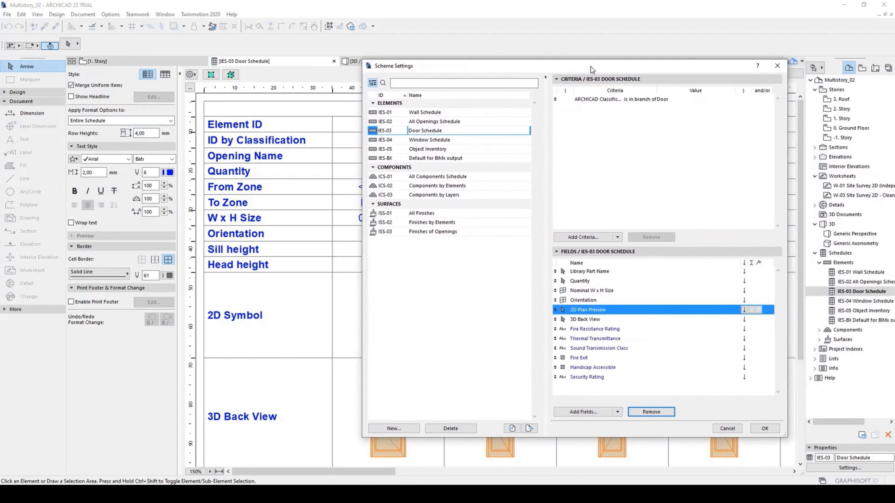
pyautogui.click(644, 412)
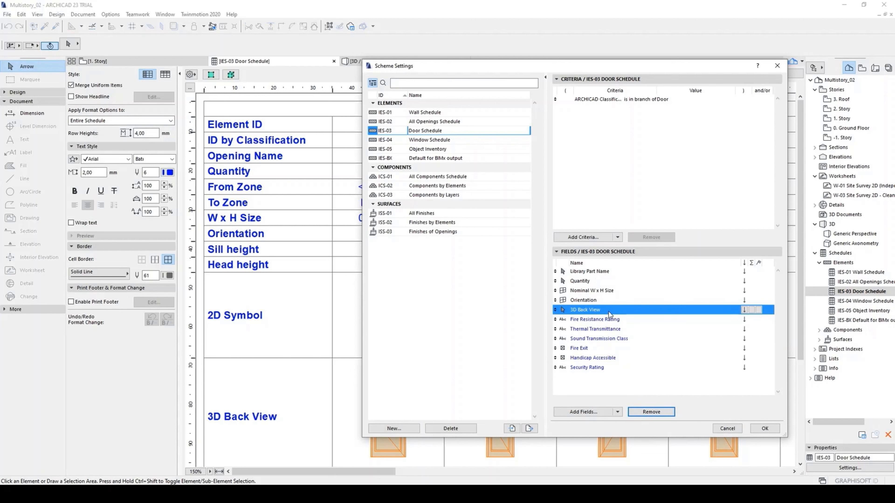
# - Add the General 3D Front View field to the scheme and place it directly above 3D Back View
pyautogui.click(592, 412)
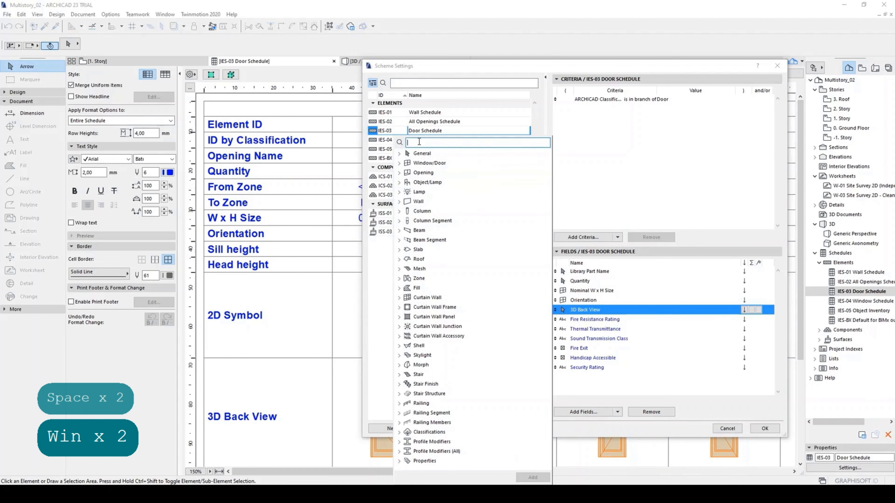
pyautogui.write('fro')
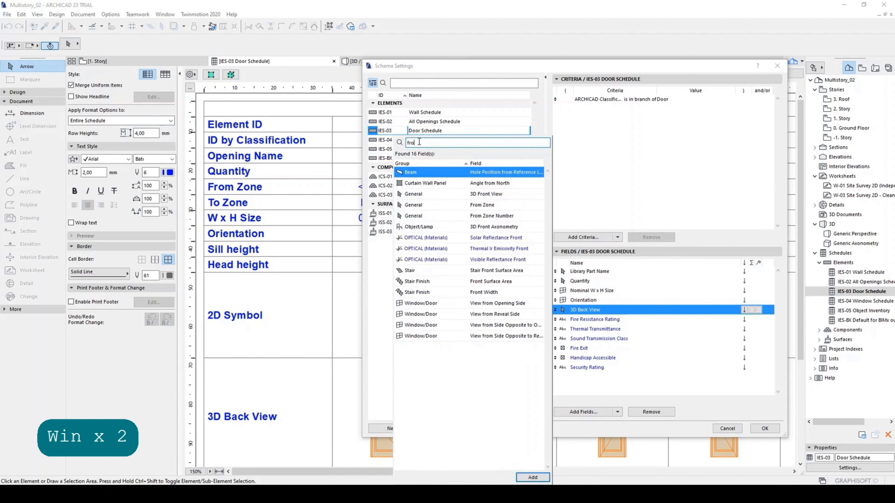
pyautogui.write('nt')
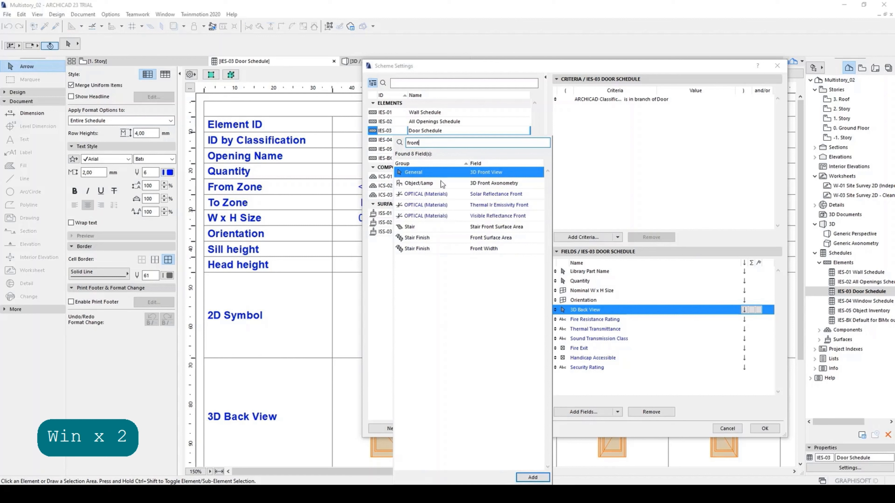
pyautogui.doubleClick(479, 173)
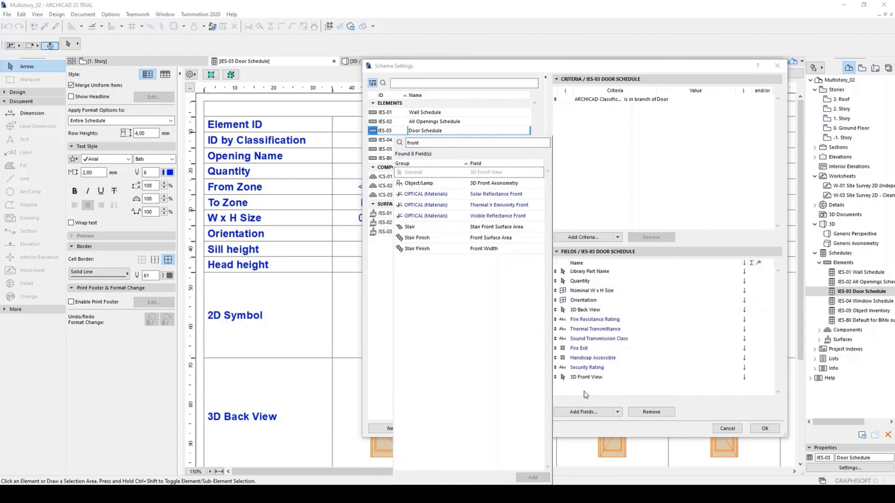
pyautogui.moveTo(555, 377); pyautogui.dragTo(555, 309)
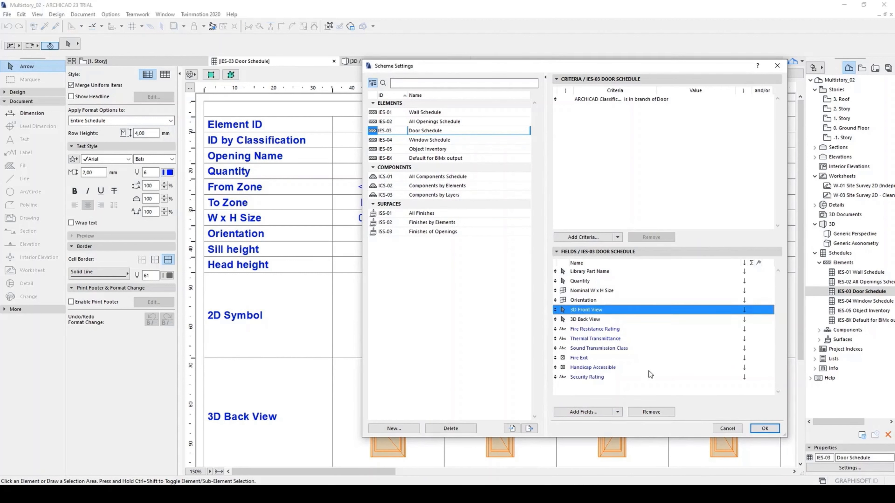
# - Remove all fields from Fire Resistance Rating through Security Rating, and apply the scheme settings to the Door Schedule
pyautogui.click(610, 329)
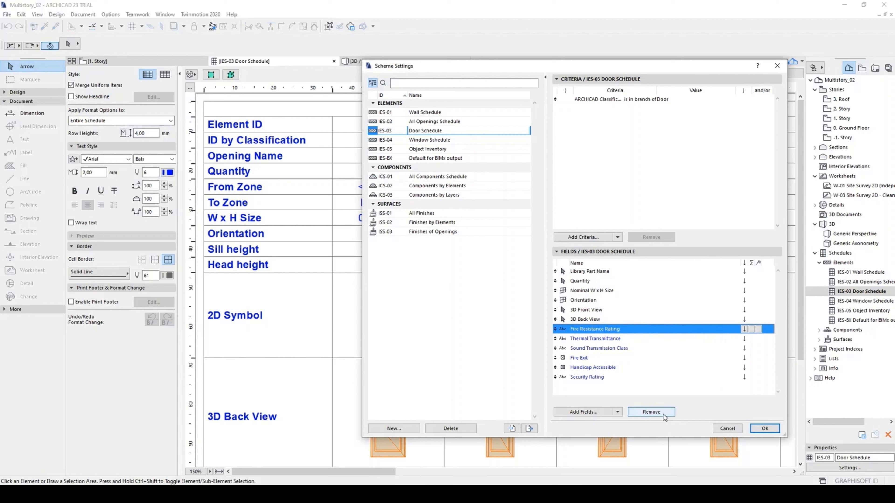
pyautogui.click(651, 412)
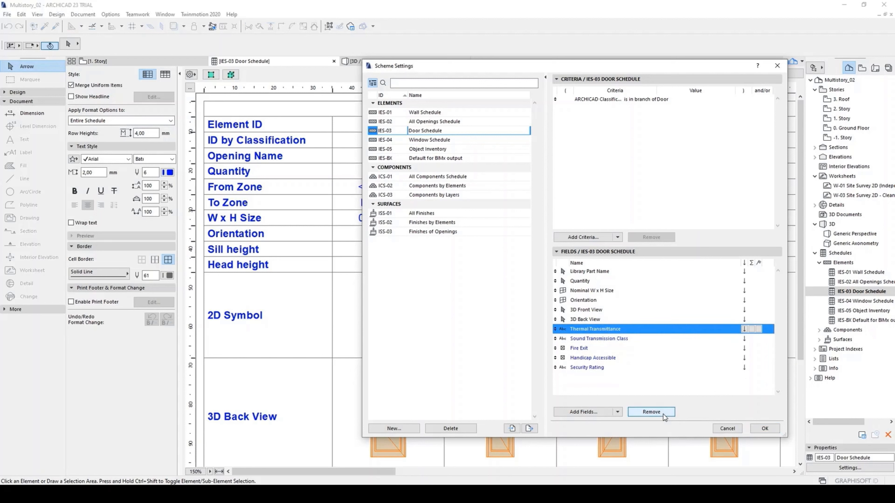
pyautogui.click(664, 416)
pyautogui.click(663, 417)
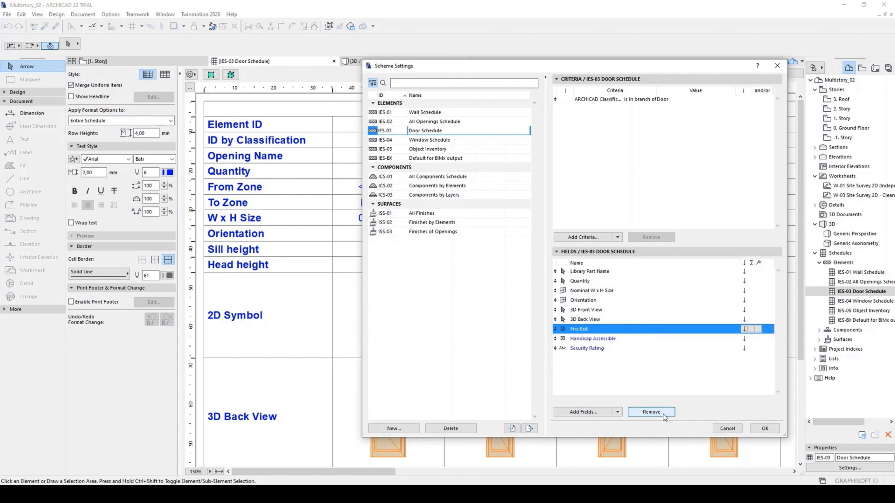
pyautogui.click(664, 416)
pyautogui.click(663, 417)
pyautogui.click(664, 417)
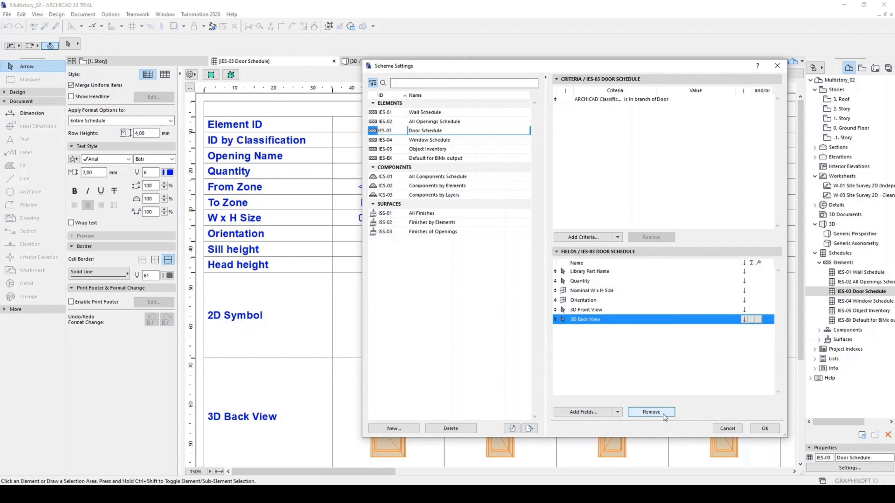
pyautogui.click(626, 351)
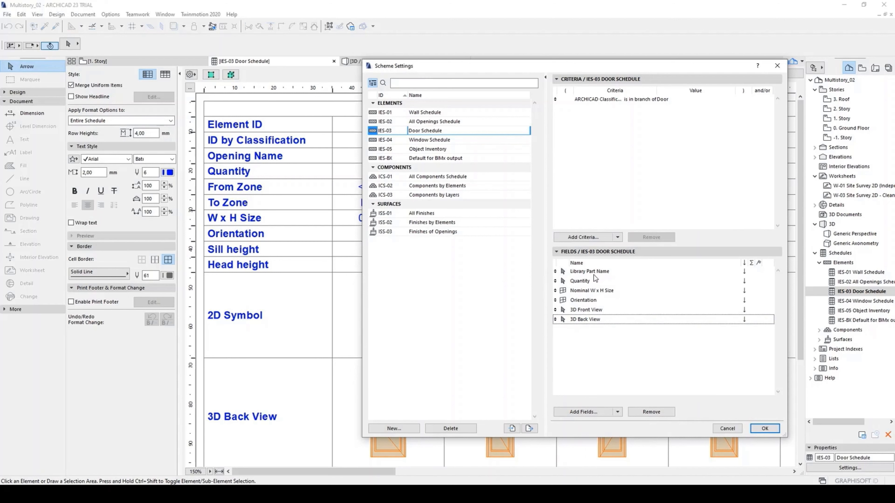
pyautogui.click(770, 430)
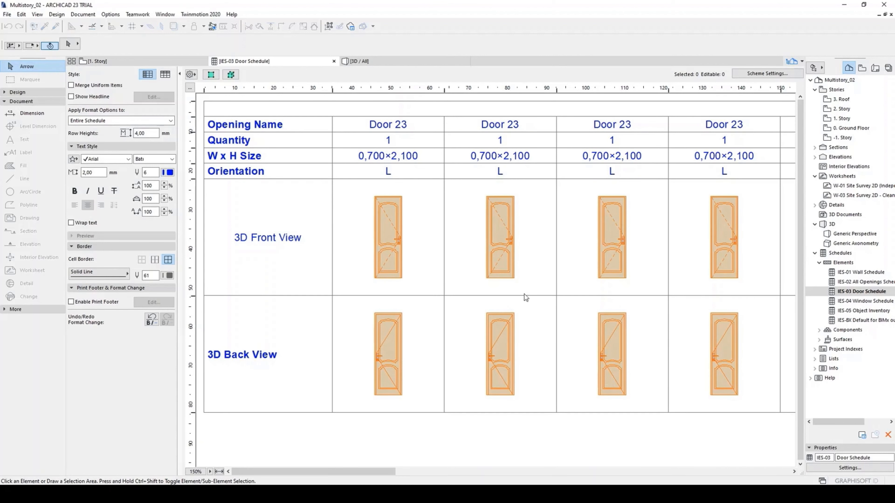
# - Add automatic dimensions to the 3D Front View and 3D Back View previews in the Door Schedule
pyautogui.moveTo(360, 471); pyautogui.dragTo(726, 469)
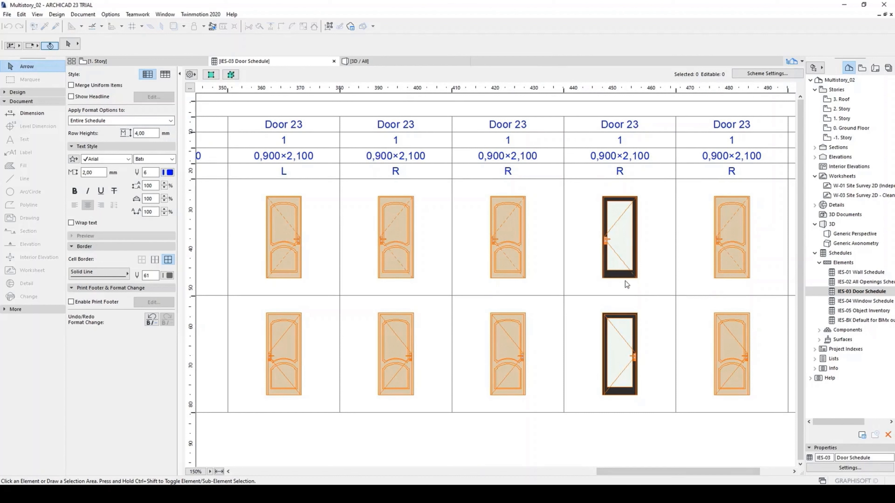
pyautogui.moveTo(645, 471); pyautogui.dragTo(349, 472)
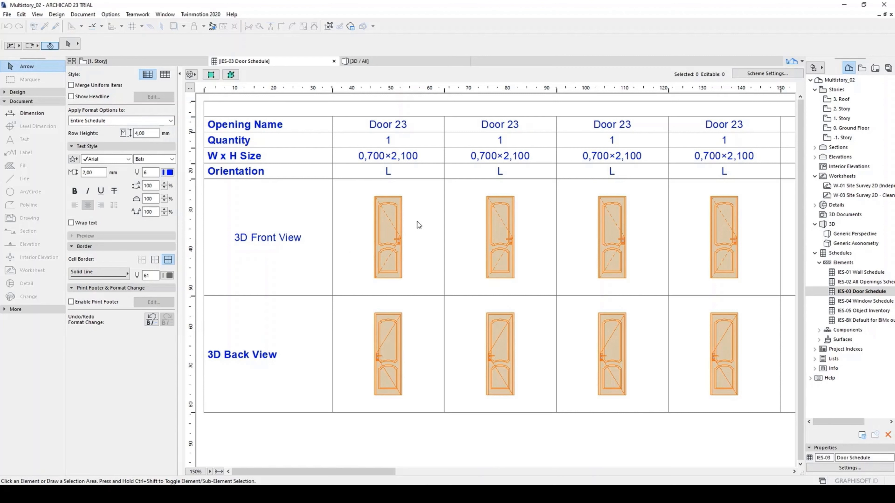
pyautogui.click(422, 197)
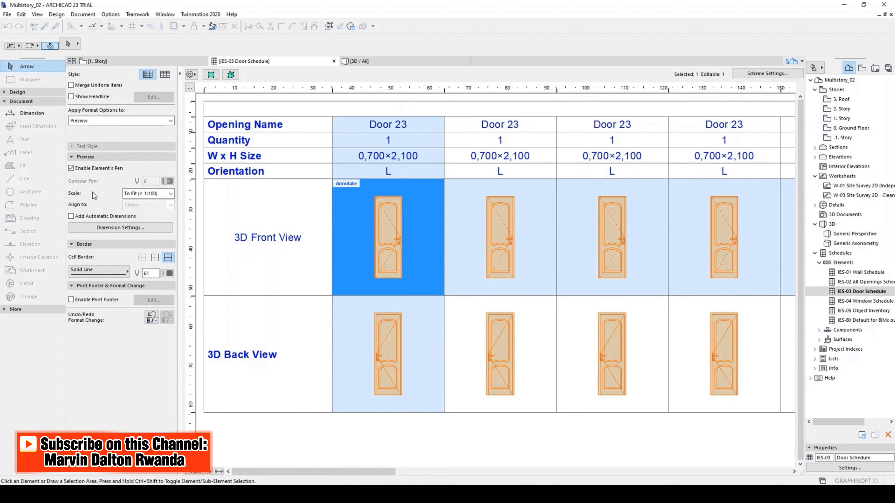
pyautogui.click(87, 218)
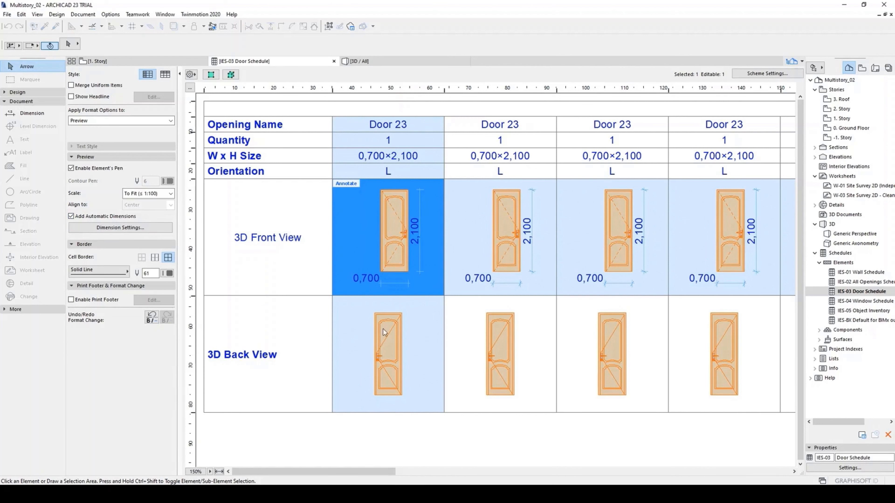
pyautogui.click(417, 326)
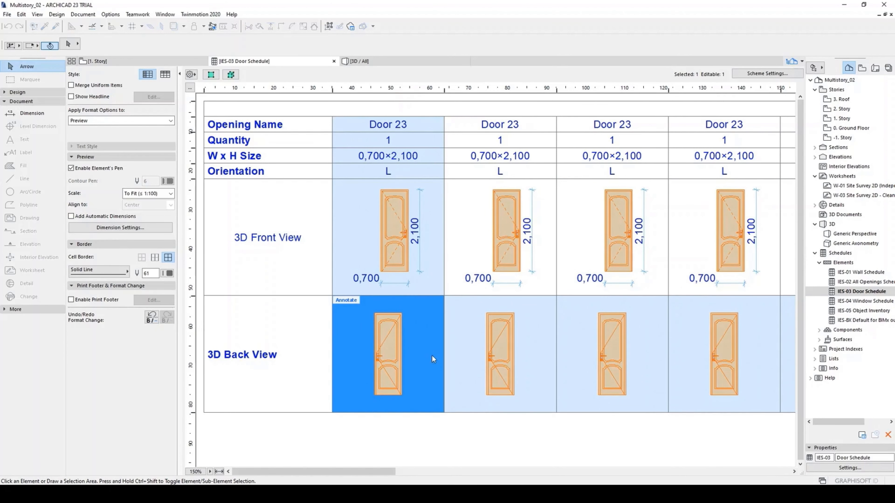
pyautogui.click(71, 216)
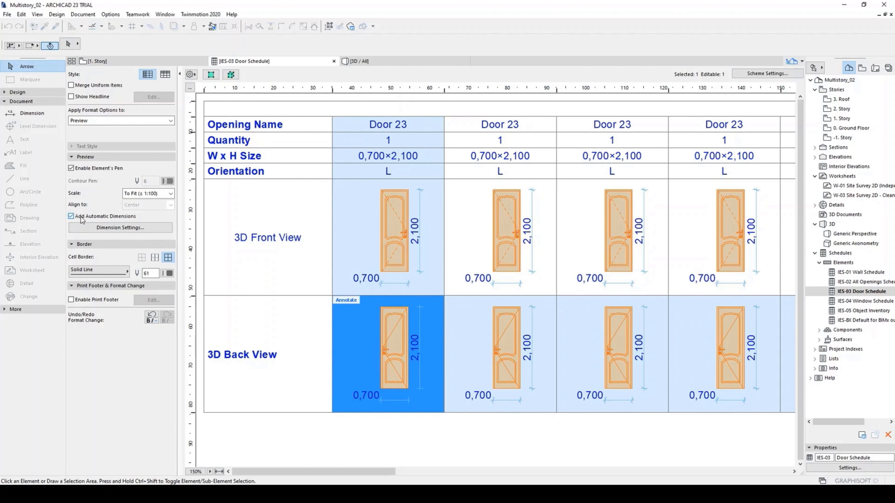
# - Remove the cell borders from the schedule's door previews and value cells, keeping the preview scale at To Fit
pyautogui.click(169, 194)
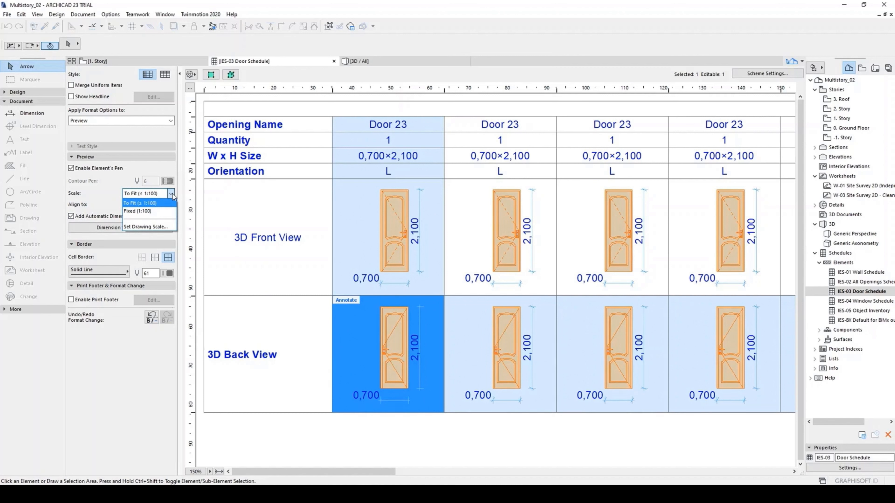
pyautogui.click(172, 195)
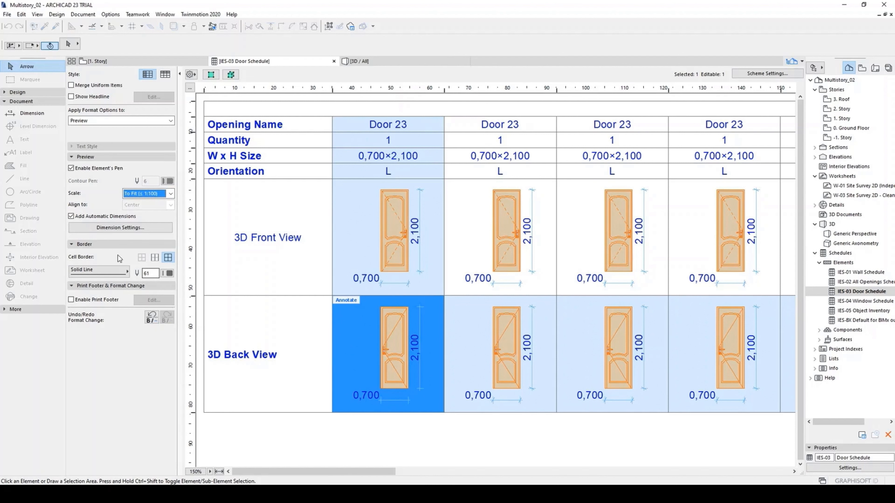
pyautogui.click(142, 258)
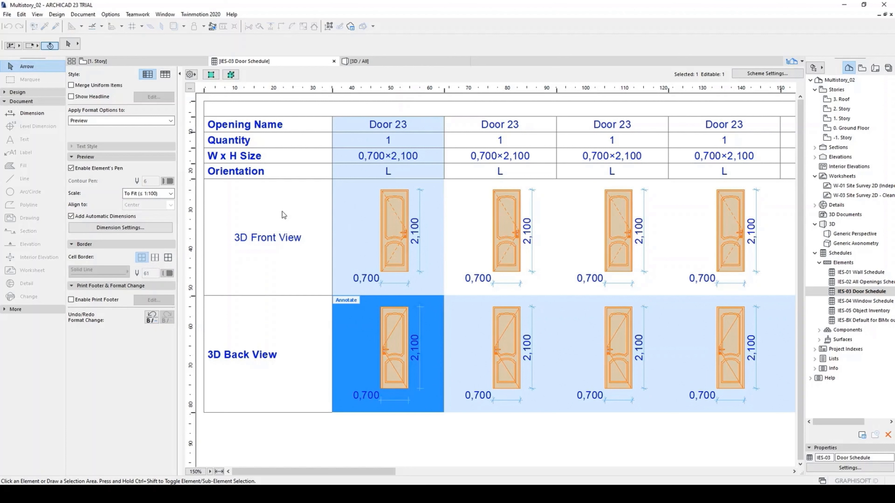
pyautogui.click(353, 175)
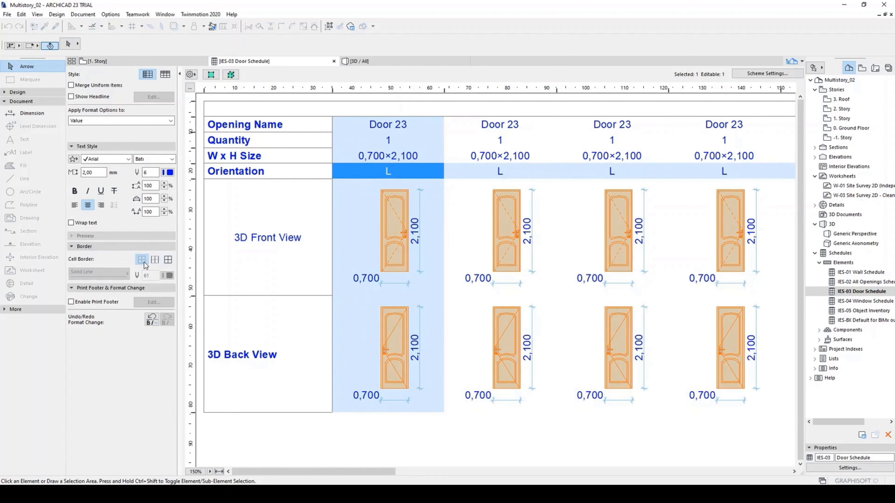
# - Remove the cell borders from the Door Schedule's header cells
pyautogui.doubleClick(294, 170)
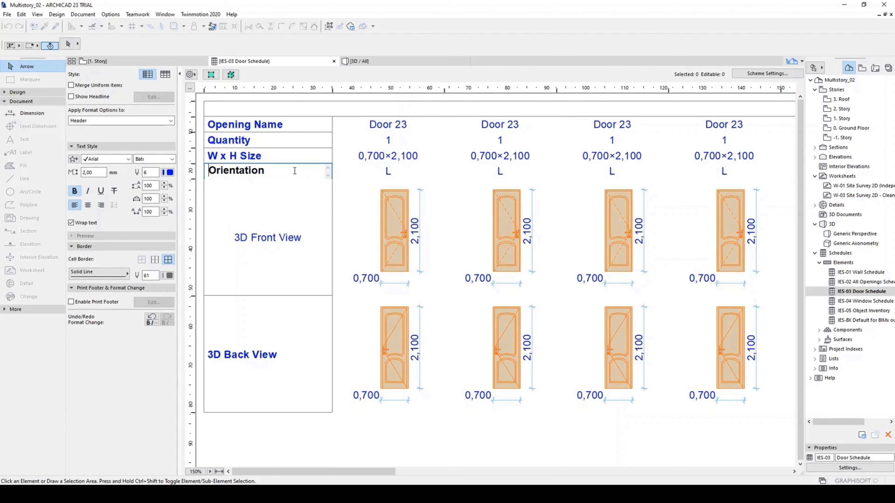
pyautogui.click(141, 260)
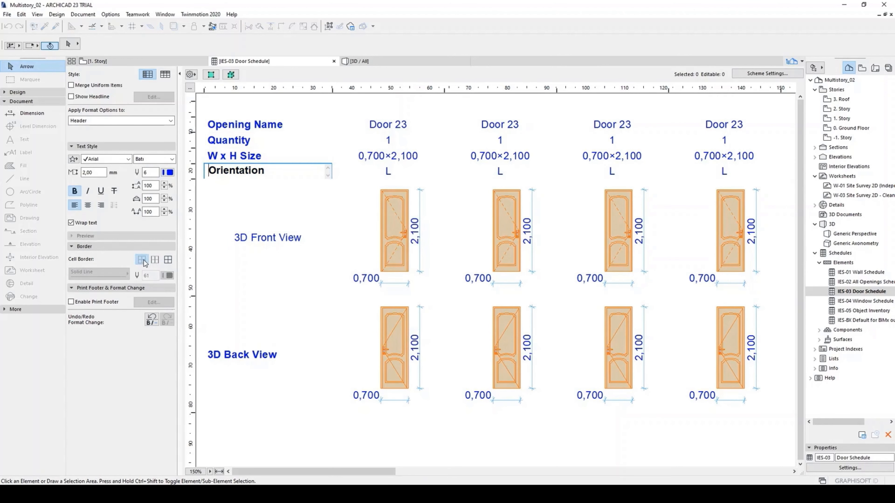
pyautogui.click(300, 345)
pyautogui.click(437, 442)
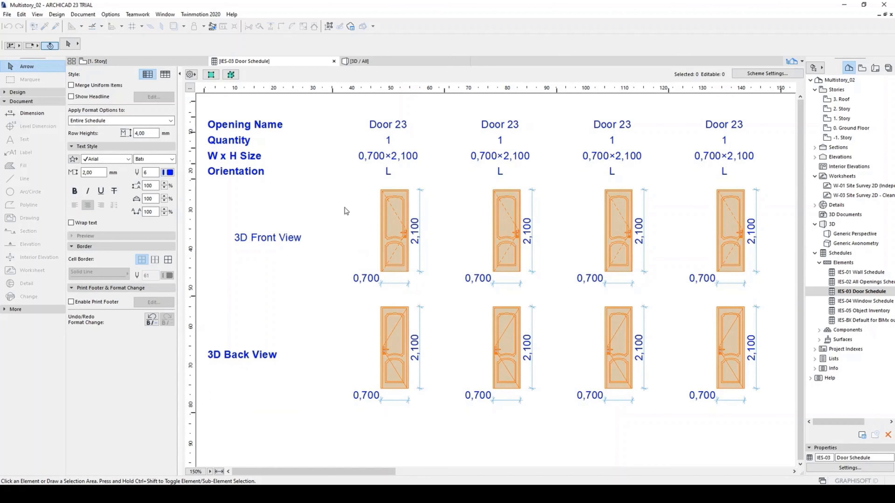
# - Annotate the first door's 3D Front View by splitting its vertical height dimension at the door handle, and apply the preview
pyautogui.click(362, 220)
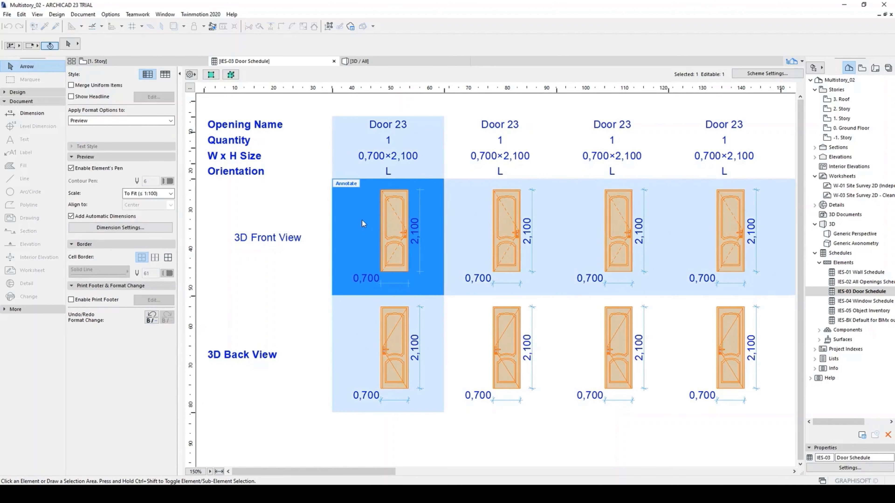
pyautogui.doubleClick(346, 184)
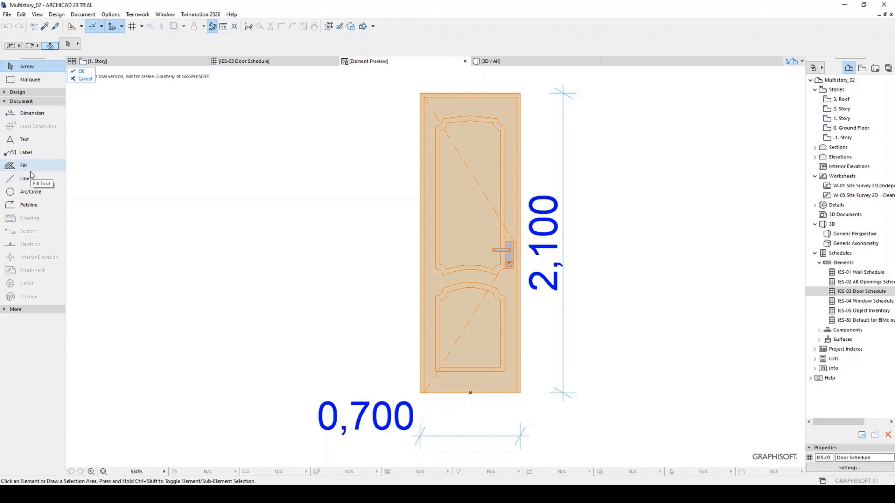
pyautogui.click(563, 175)
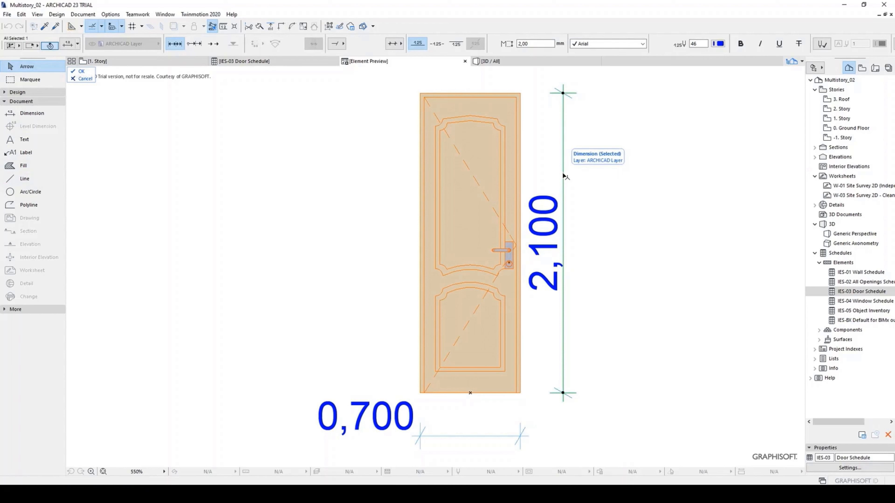
pyautogui.click(515, 251)
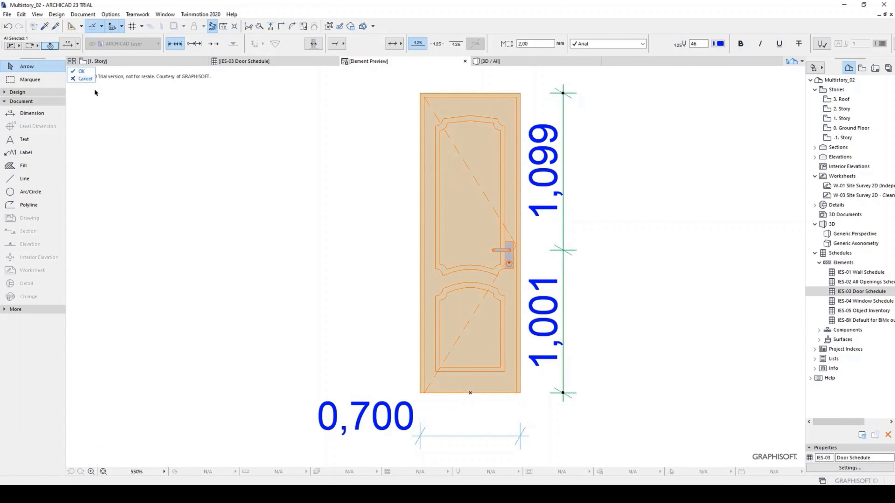
pyautogui.click(83, 72)
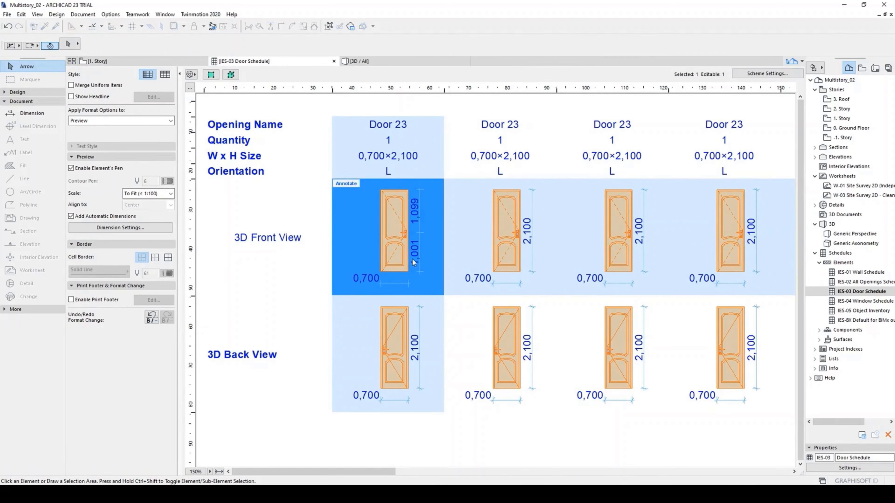
pyautogui.click(375, 440)
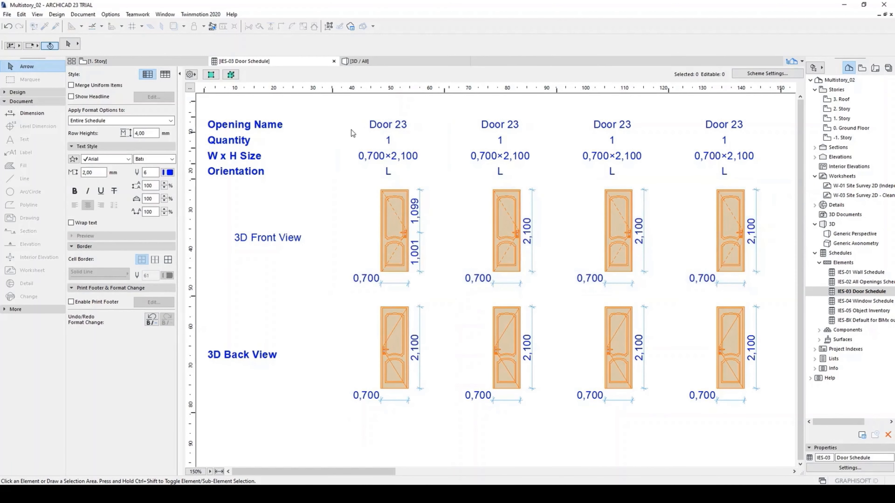
# - Narrow the header column to about 25 mm and right-align the Opening Name, Quantity, W x H Size and Orientation headers
pyautogui.moveTo(332, 89); pyautogui.dragTo(302, 88)
pyautogui.doubleClick(266, 125)
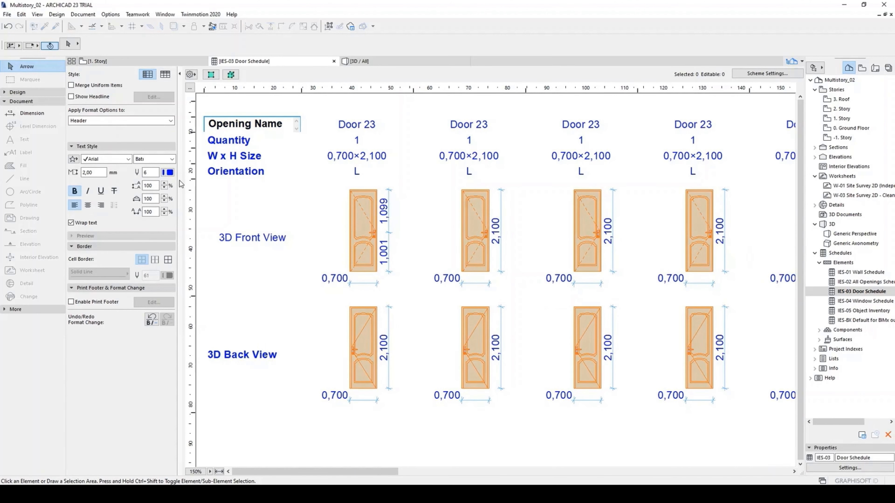
pyautogui.click(103, 206)
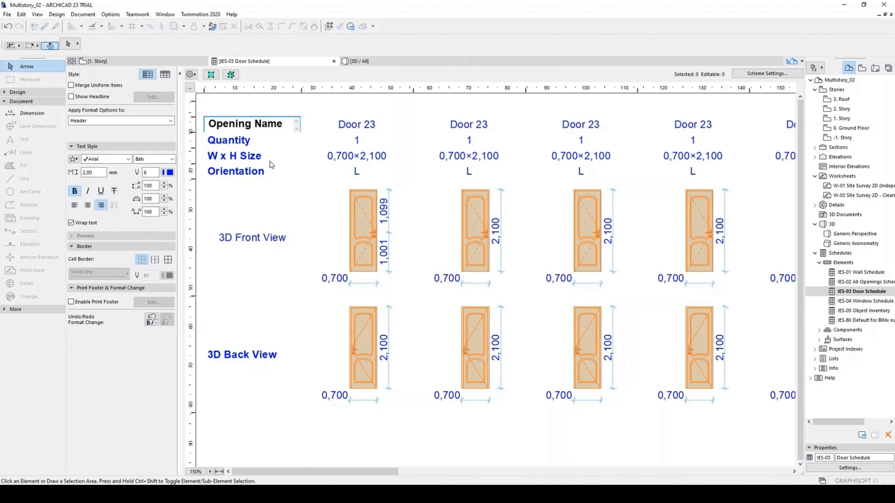
pyautogui.doubleClick(267, 144)
pyautogui.click(102, 205)
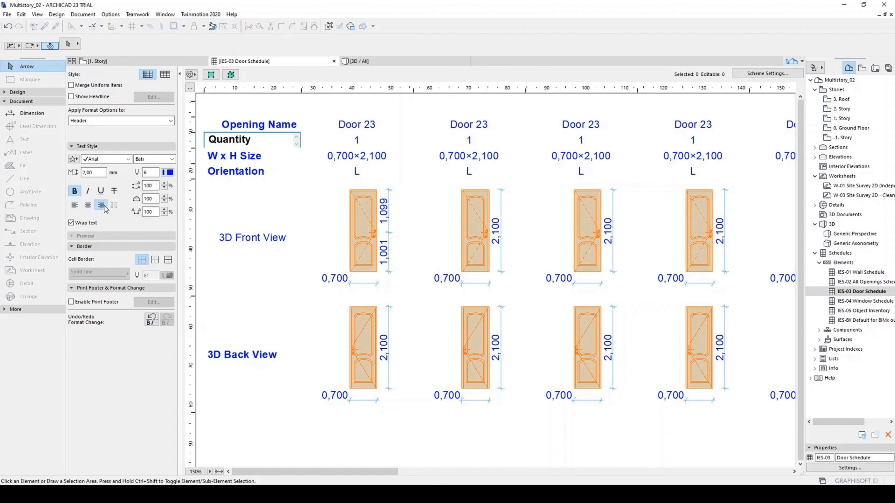
pyautogui.doubleClick(257, 157)
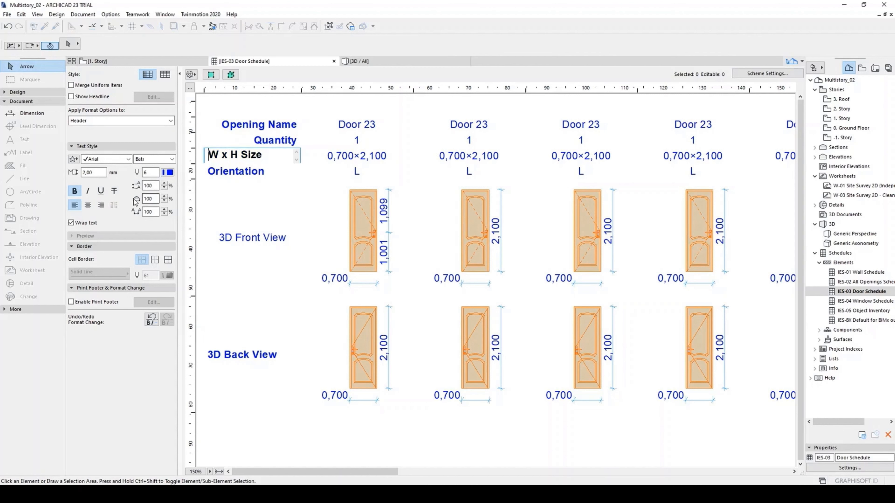
pyautogui.click(101, 206)
pyautogui.doubleClick(263, 174)
pyautogui.click(101, 205)
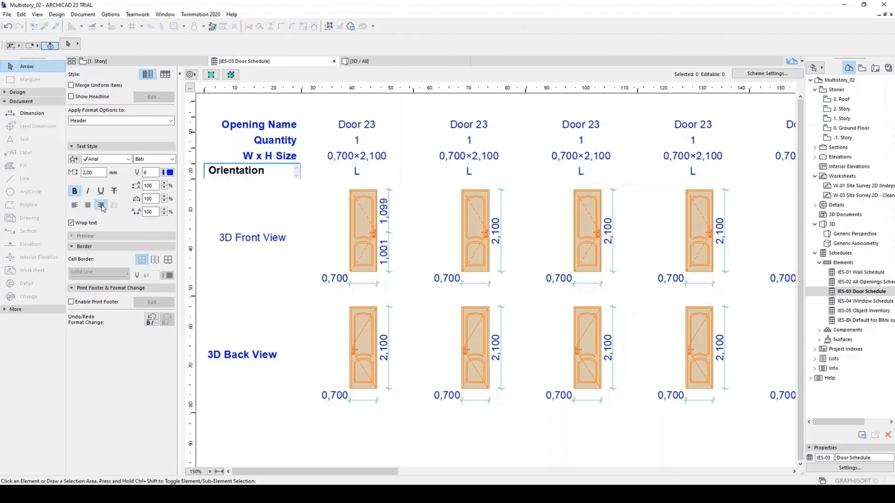
# - Right-align the 3D Front View and 3D Back View headers and narrow the header column to about 22 mm
pyautogui.doubleClick(268, 235)
pyautogui.click(102, 206)
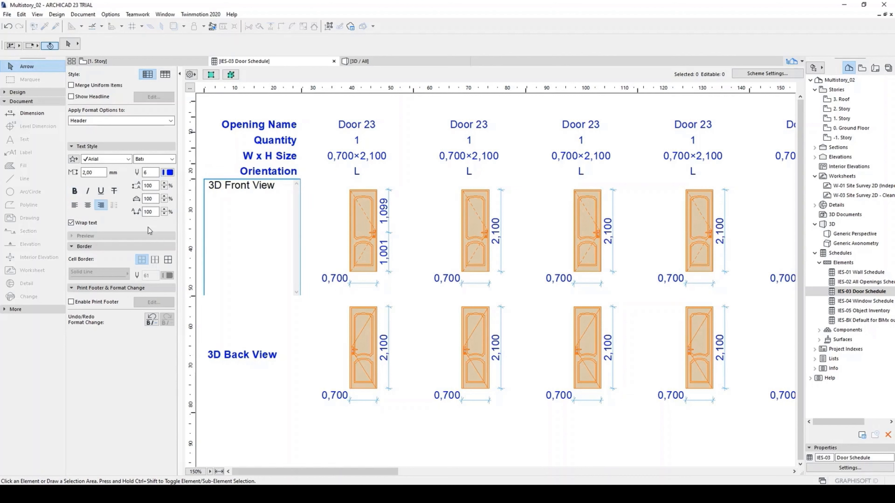
pyautogui.doubleClick(246, 355)
pyautogui.click(101, 206)
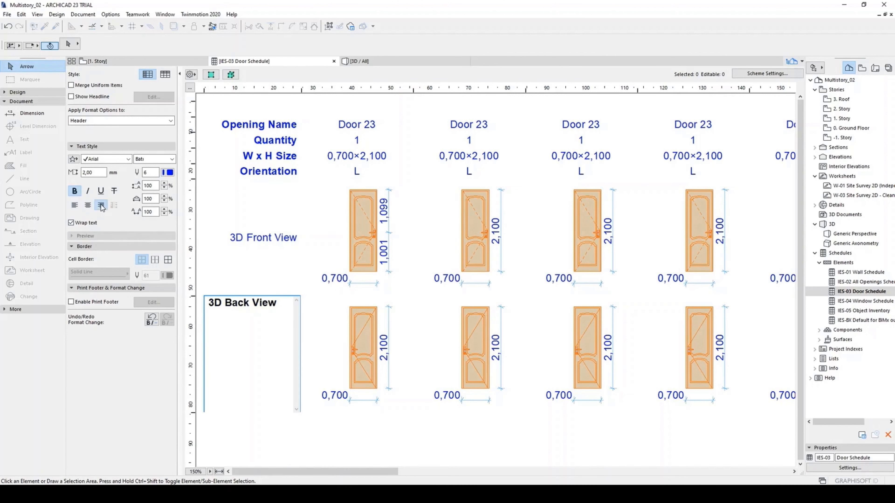
pyautogui.click(367, 436)
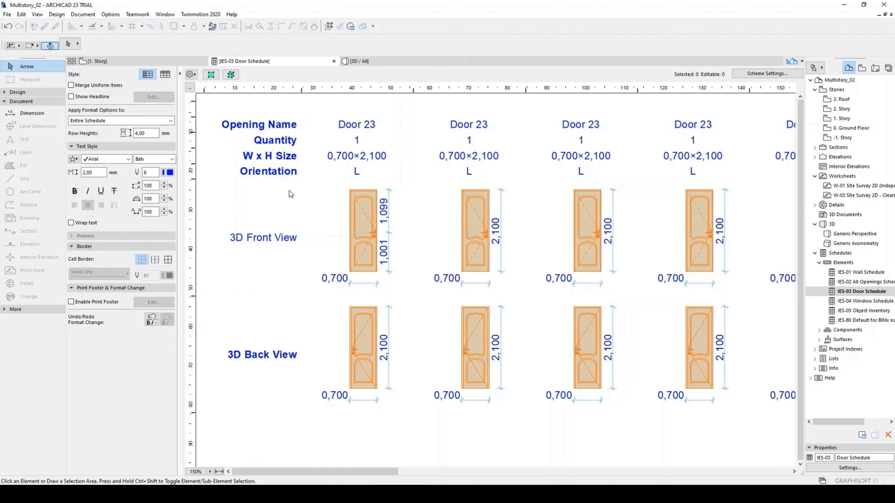
pyautogui.moveTo(302, 92); pyautogui.dragTo(289, 91)
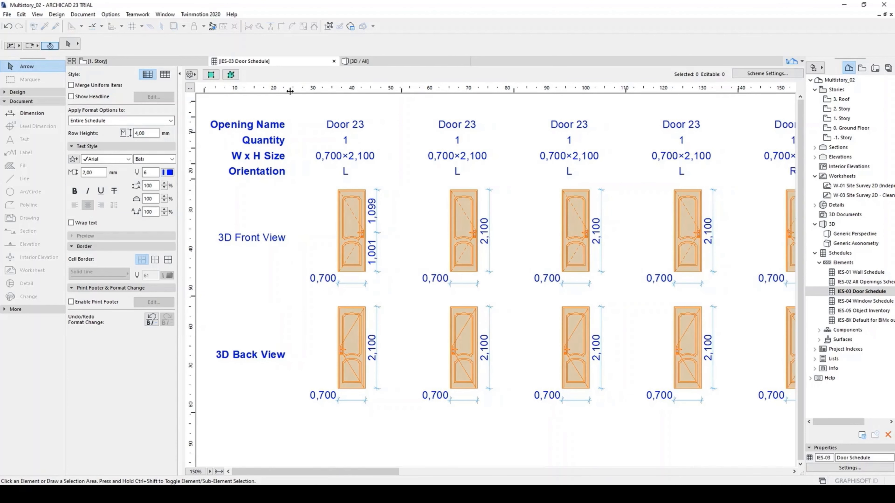
# - Export the schedule as the Excel workbook IES-03 Door Schedule.xlsx in the 05 schedules folder, with Open file after save enabled
pyautogui.click(219, 472)
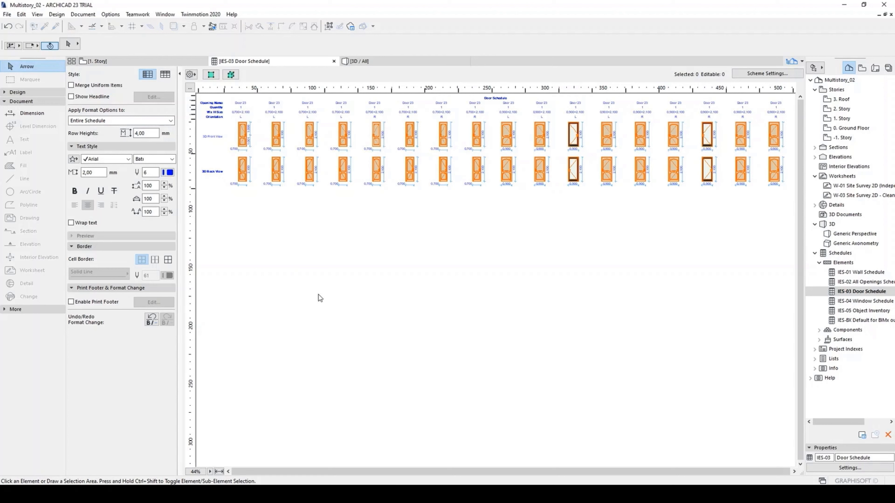
pyautogui.click(7, 14)
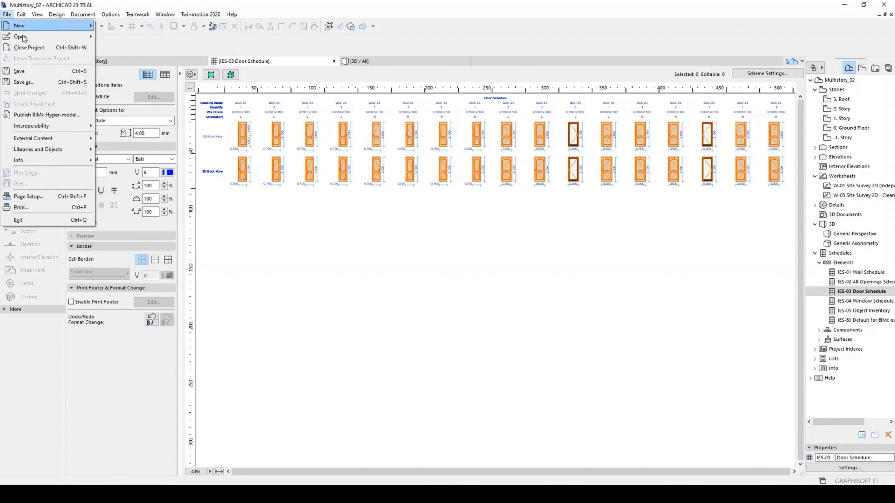
pyautogui.click(52, 82)
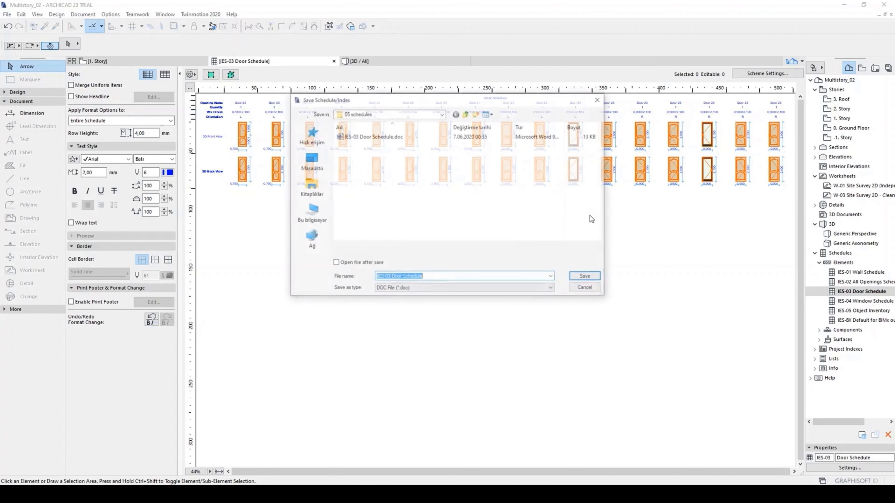
pyautogui.click(407, 288)
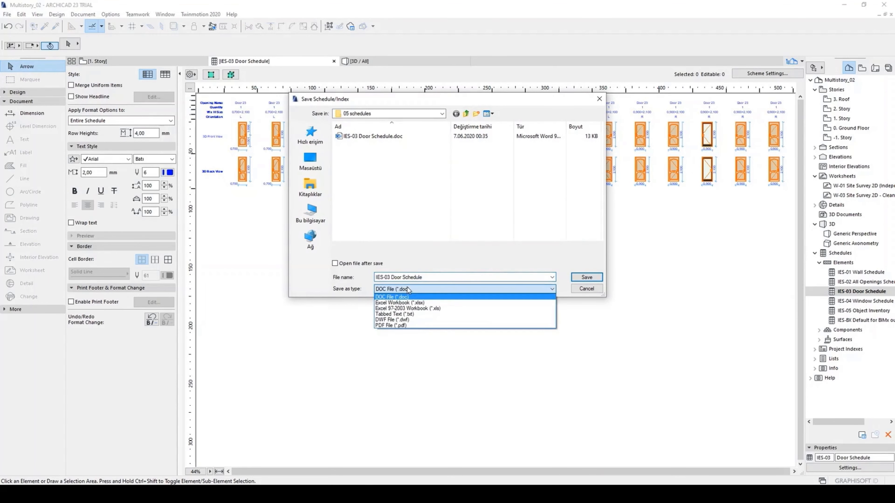
pyautogui.click(422, 303)
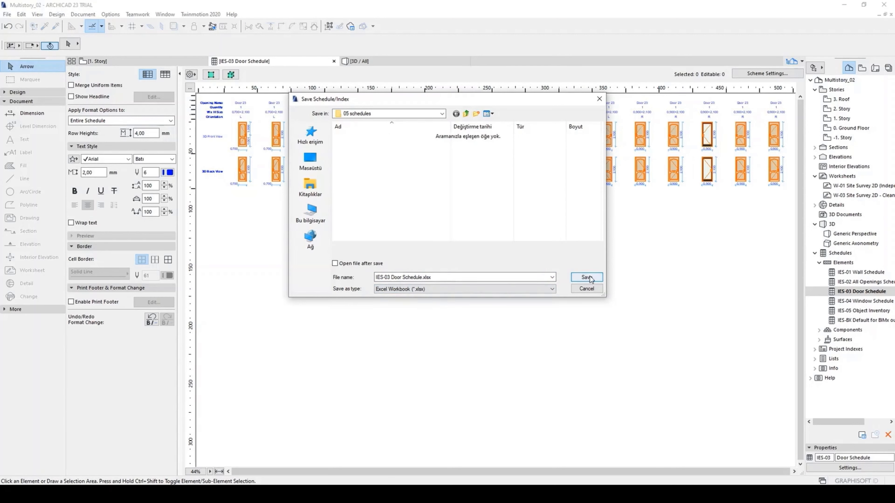
pyautogui.click(355, 264)
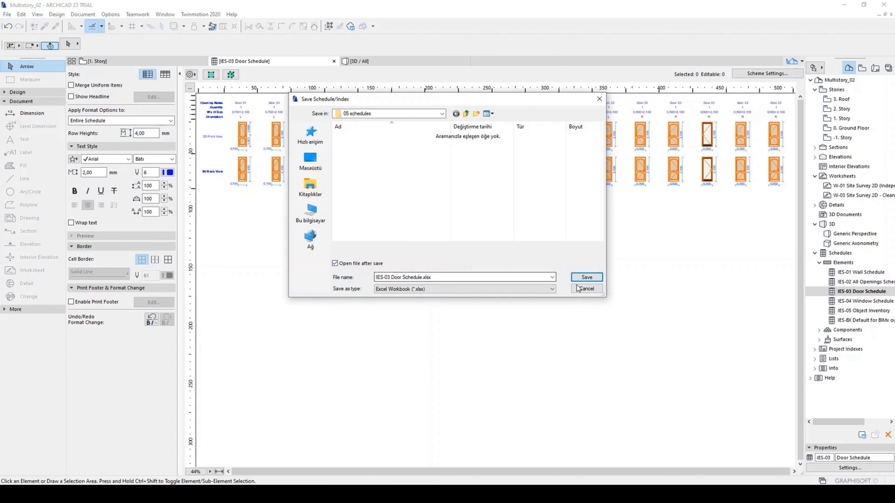
pyautogui.click(586, 277)
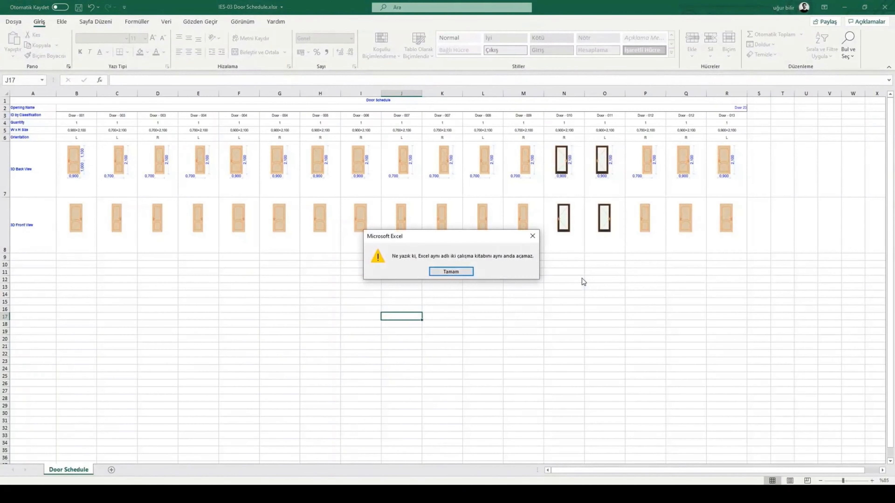
pyautogui.click(453, 271)
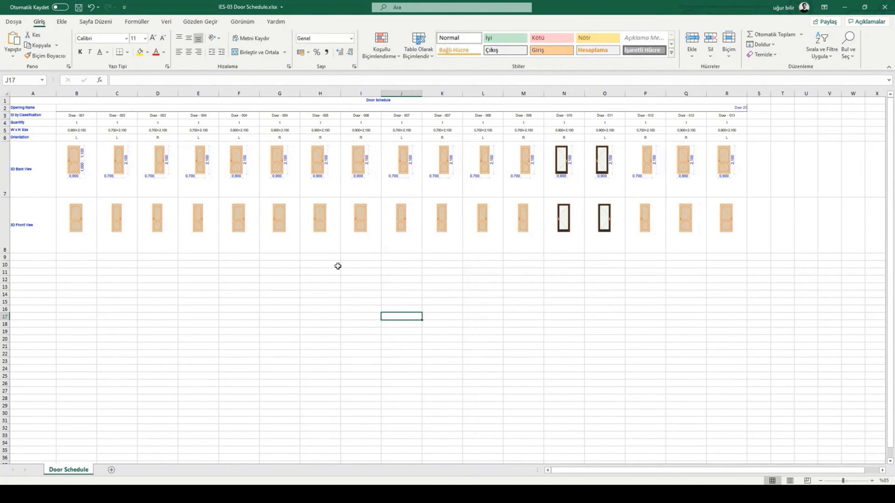
# - Examine the door data and preview pictures in the open Excel Door Schedule, and close the workbook without saving
pyautogui.click(177, 286)
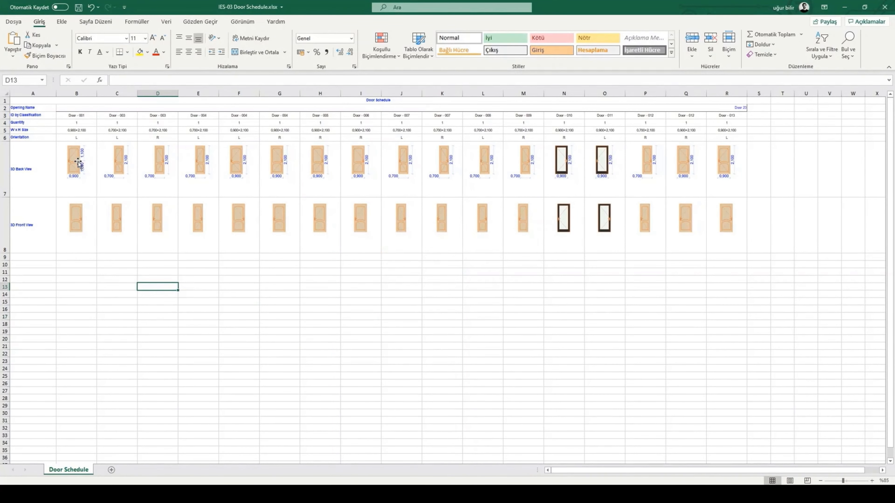
pyautogui.keyDown('ctrl'); pyautogui.scroll(5, 78, 162); pyautogui.keyUp('ctrl')
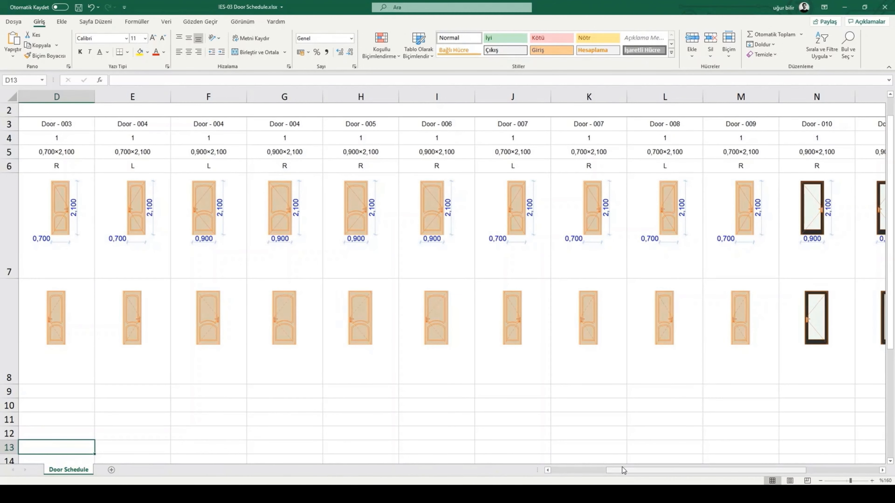
pyautogui.moveTo(623, 470); pyautogui.dragTo(540, 473)
pyautogui.click(162, 229)
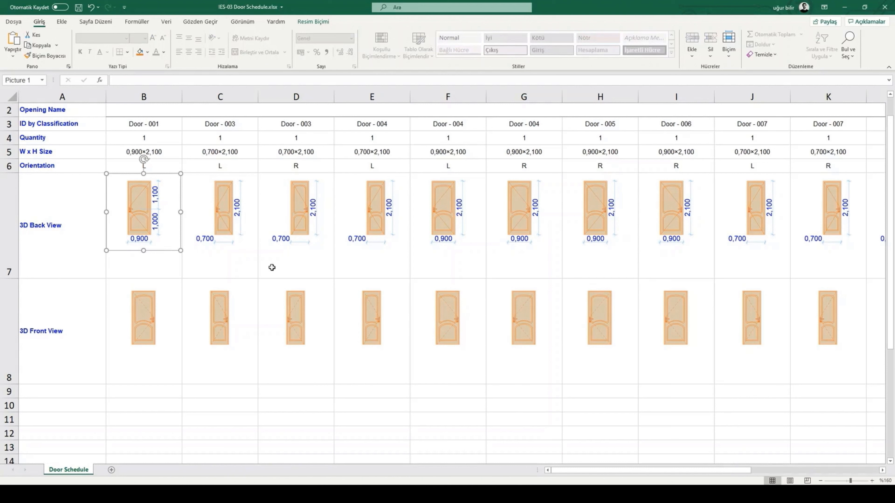
pyautogui.click(292, 260)
pyautogui.click(314, 339)
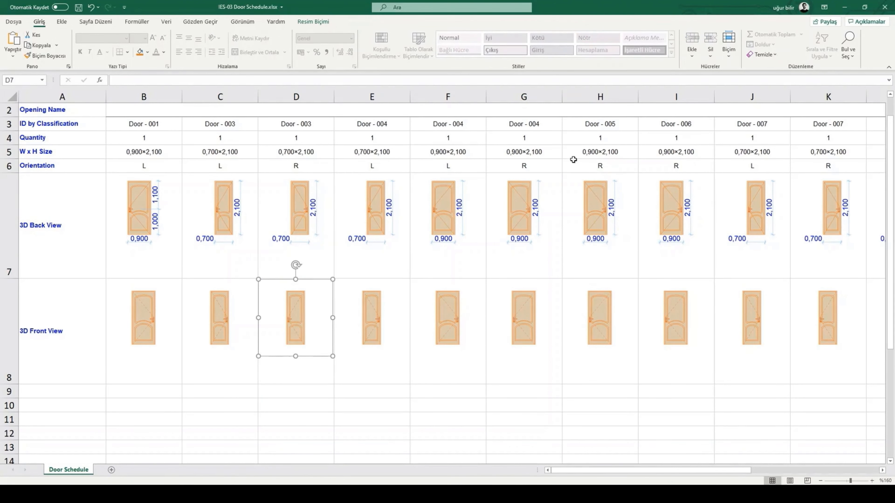
pyautogui.click(882, 10)
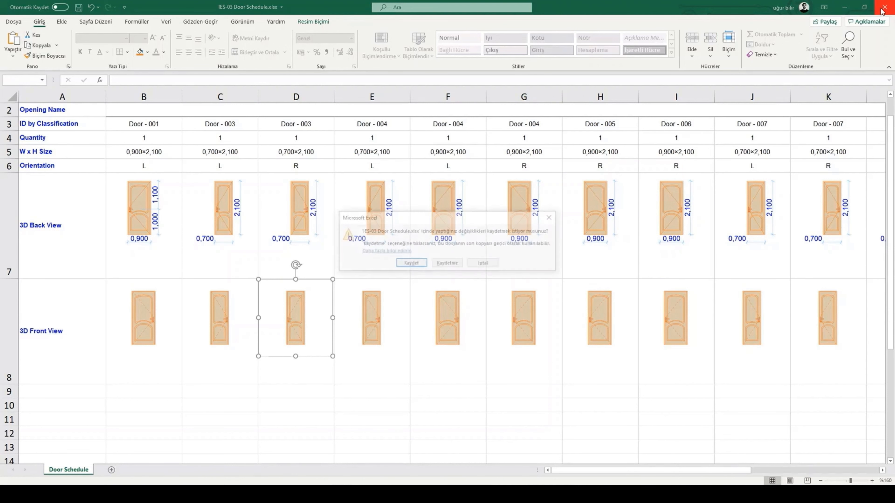
pyautogui.click(450, 266)
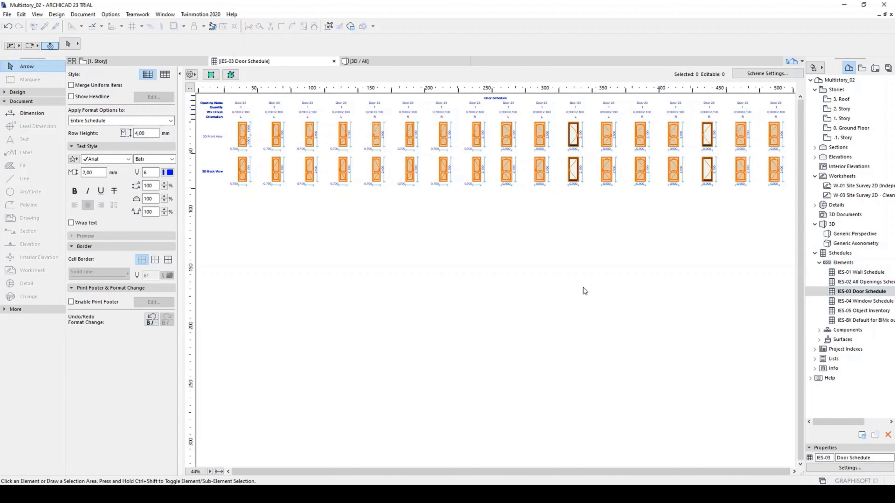
# - Import the saved scheme IES-03 Door Schedule.xml from the 05 schedules folder into the schedule scheme settings and accept the settings
pyautogui.click(765, 74)
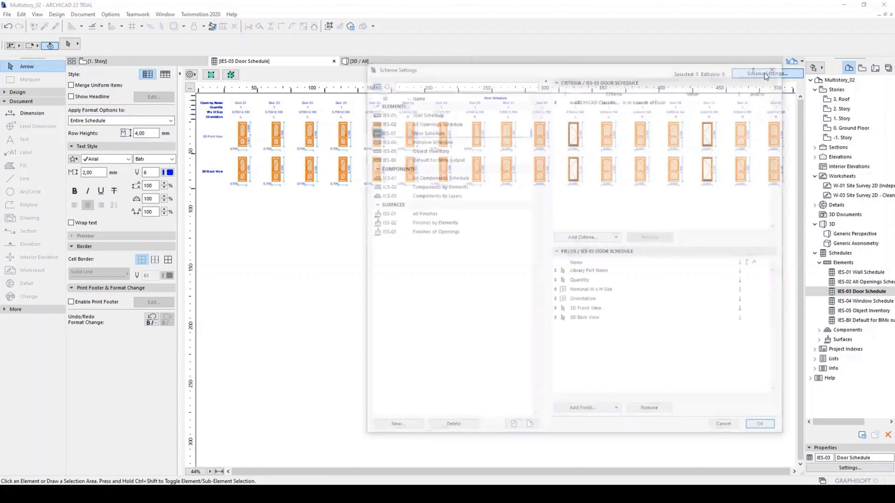
pyautogui.moveTo(672, 63); pyautogui.dragTo(662, 64)
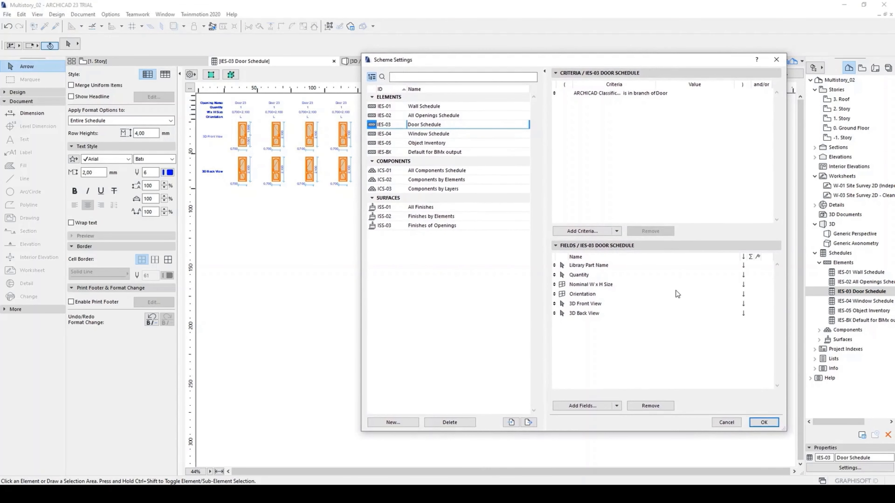
pyautogui.click(511, 422)
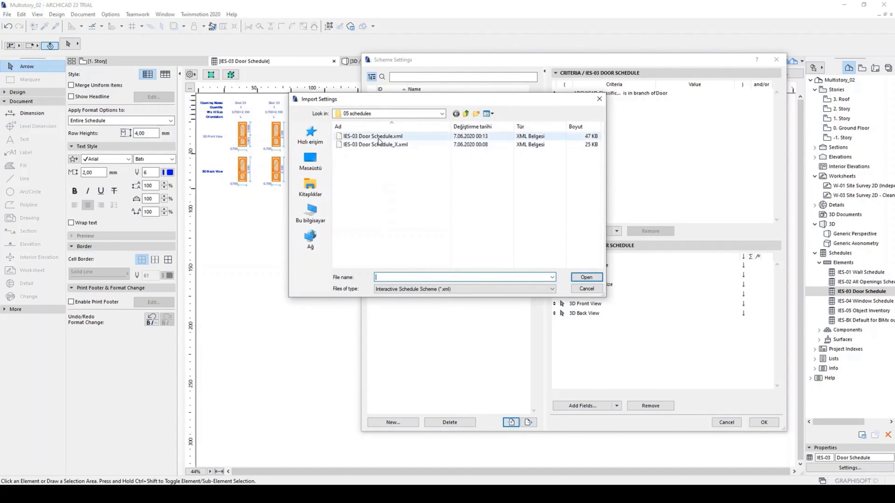
pyautogui.click(378, 138)
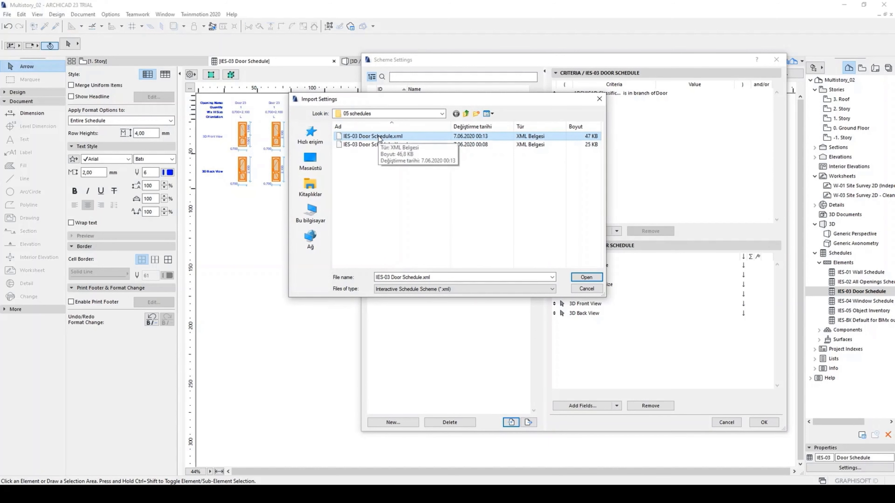
pyautogui.click(588, 277)
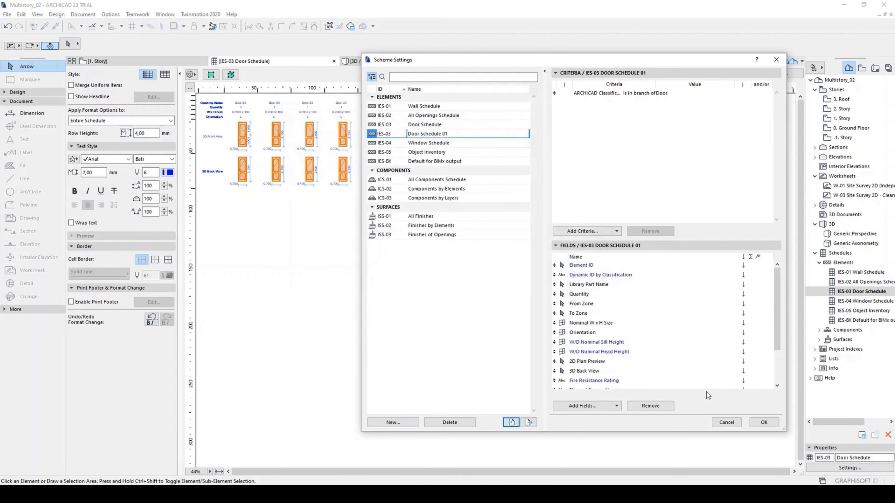
pyautogui.click(772, 425)
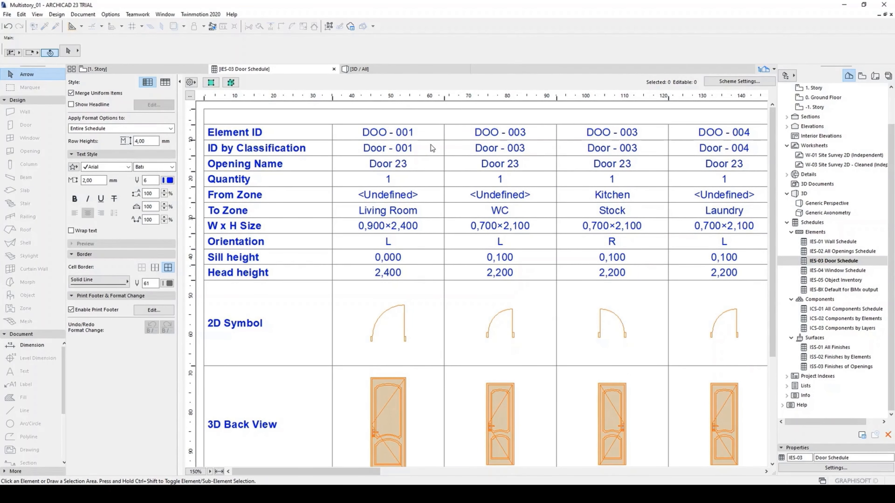
# - Create a new Elements schedule scheme with ID 001 and the name Zones
pyautogui.rightClick(818, 224)
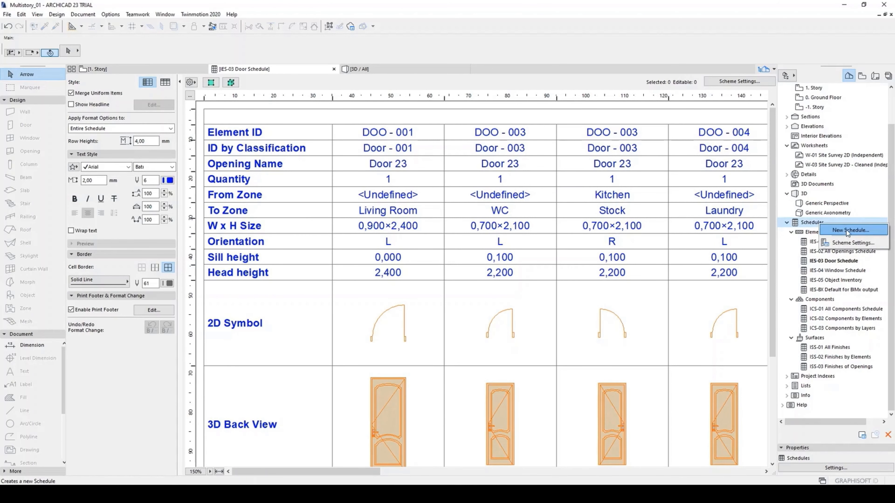
pyautogui.click(854, 230)
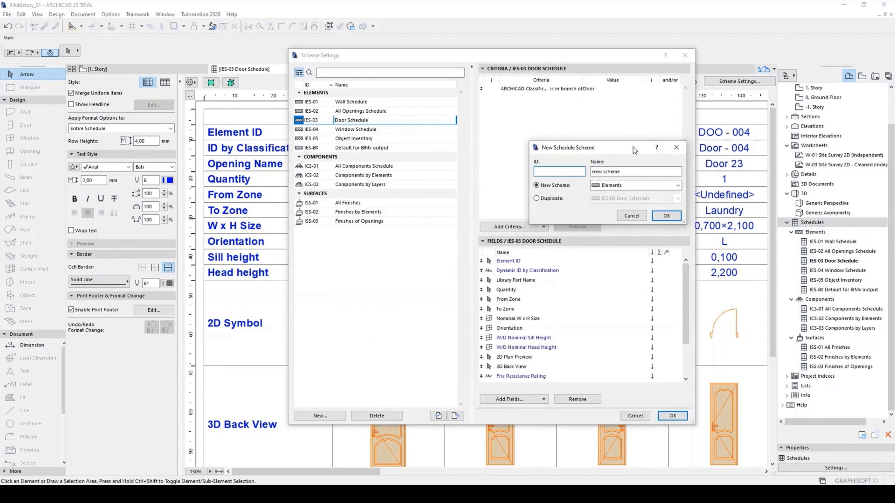
pyautogui.moveTo(633, 147); pyautogui.dragTo(596, 132)
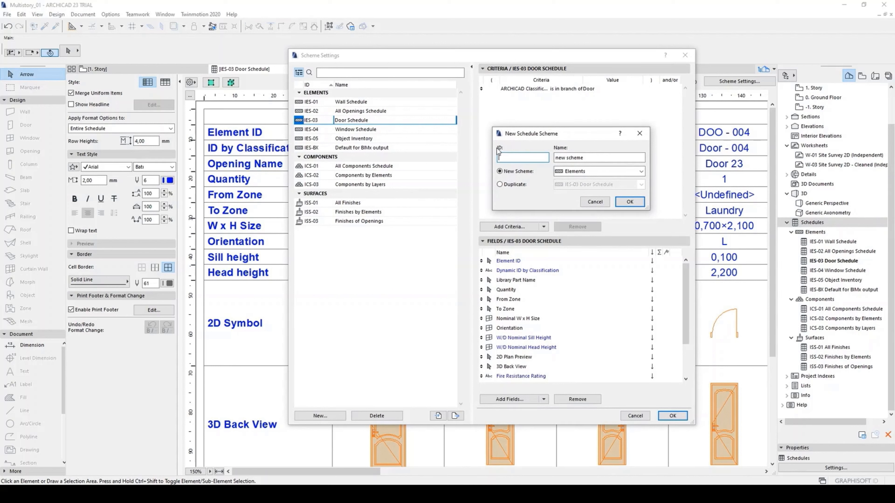
pyautogui.write('001')
pyautogui.press('Tab')
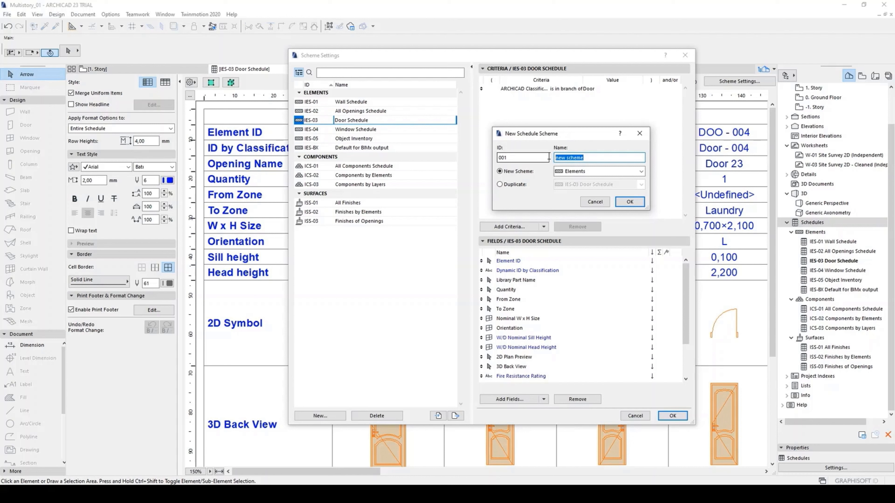
pyautogui.write('Zones')
pyautogui.click(628, 202)
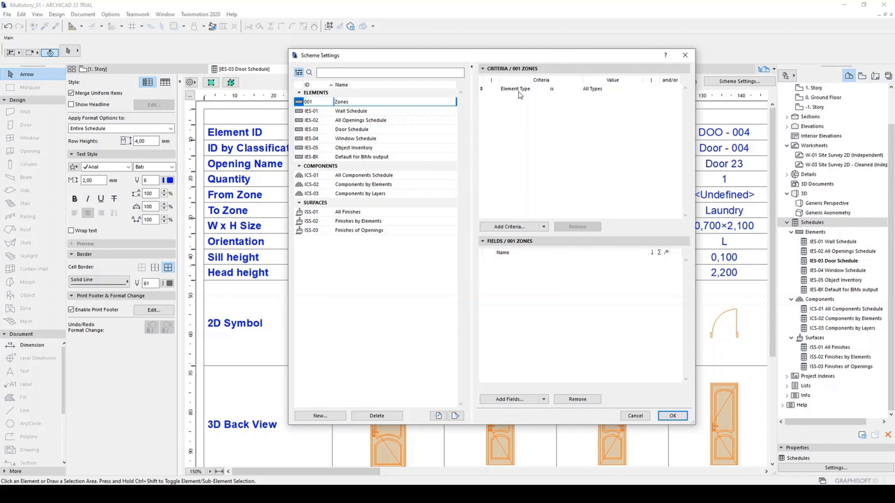
# - Set the Zones scheme's Element Type criterion to Zone
pyautogui.click(619, 90)
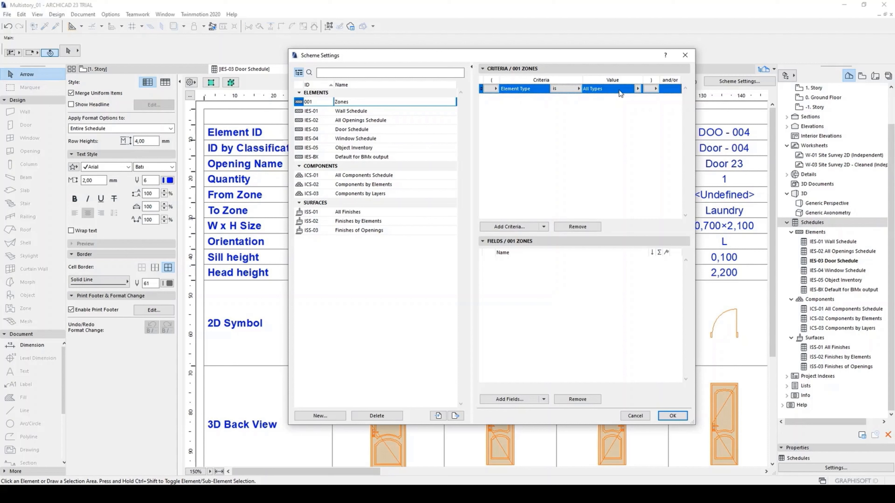
pyautogui.click(637, 89)
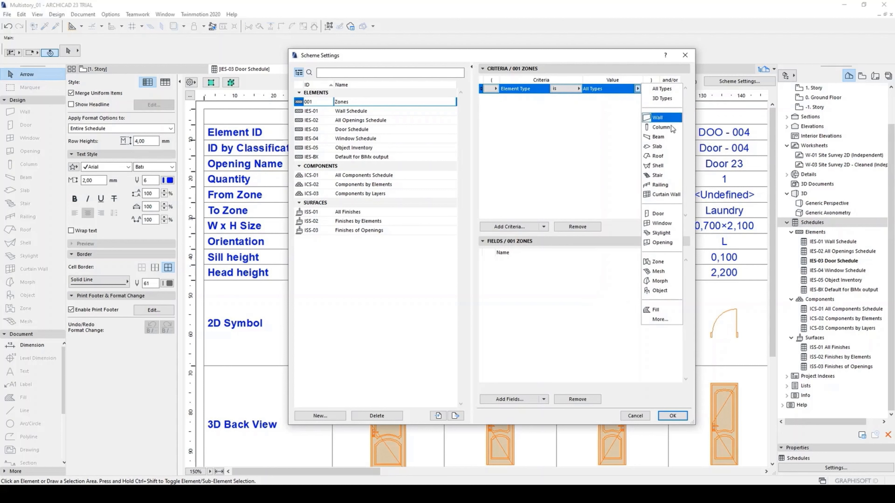
pyautogui.click(667, 262)
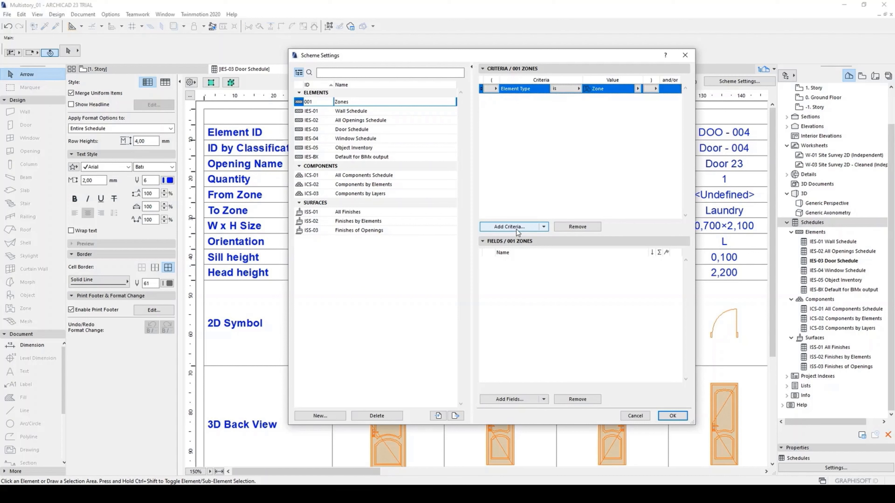
# - Try a Home Story criterion from the Positioning group in the Zones scheme, and remove it again
pyautogui.click(509, 228)
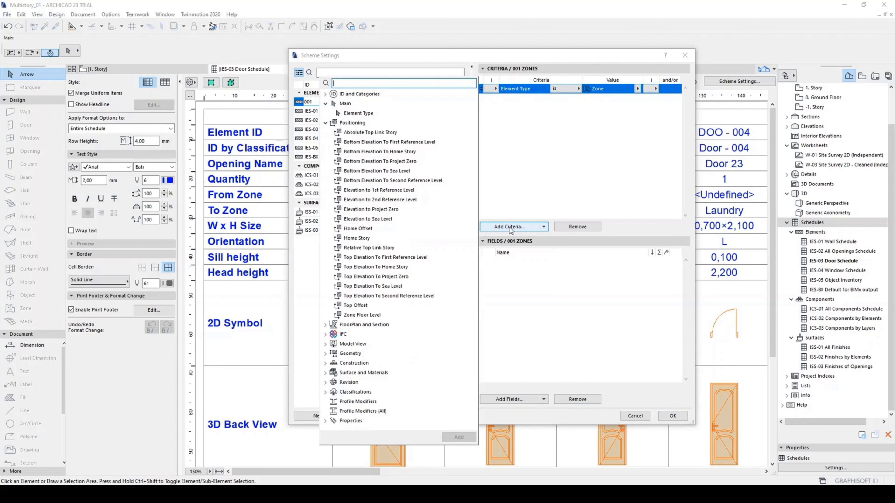
pyautogui.click(325, 122)
pyautogui.click(326, 103)
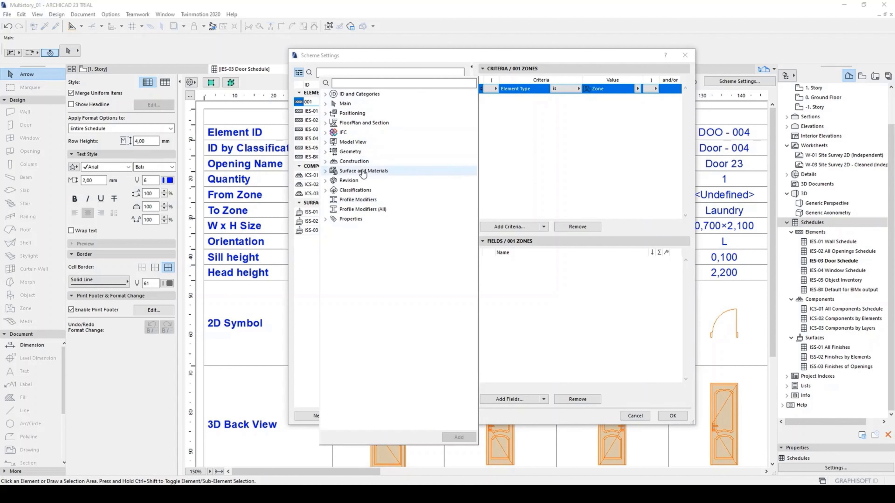
pyautogui.click(325, 104)
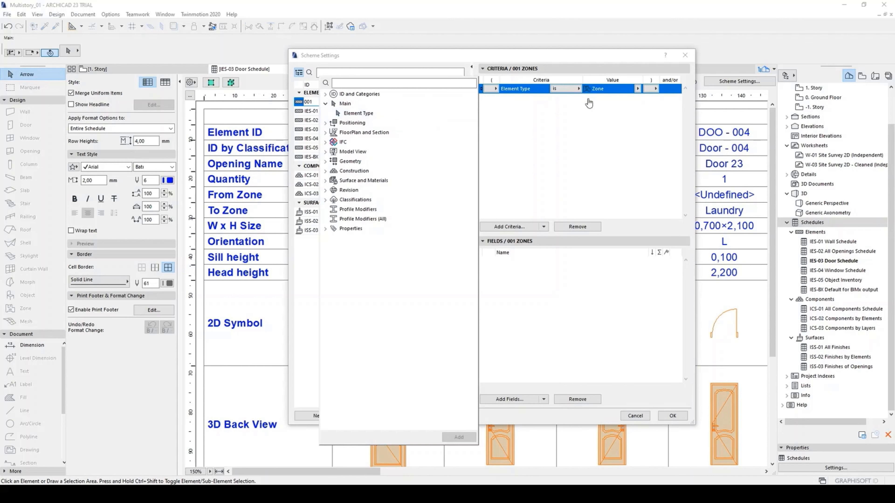
pyautogui.click(325, 123)
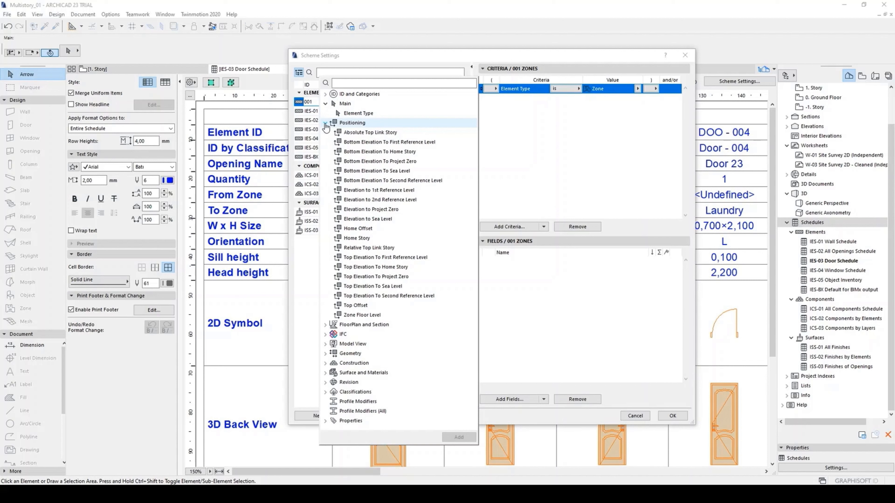
pyautogui.click(378, 239)
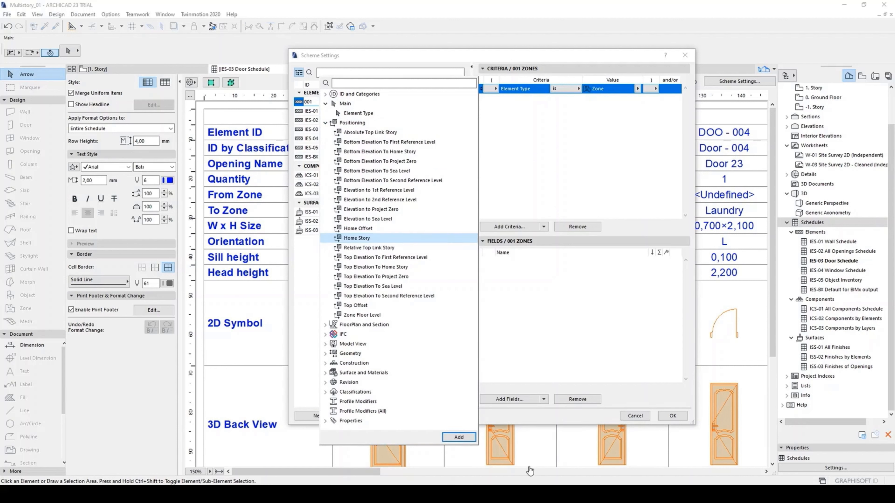
pyautogui.click(470, 437)
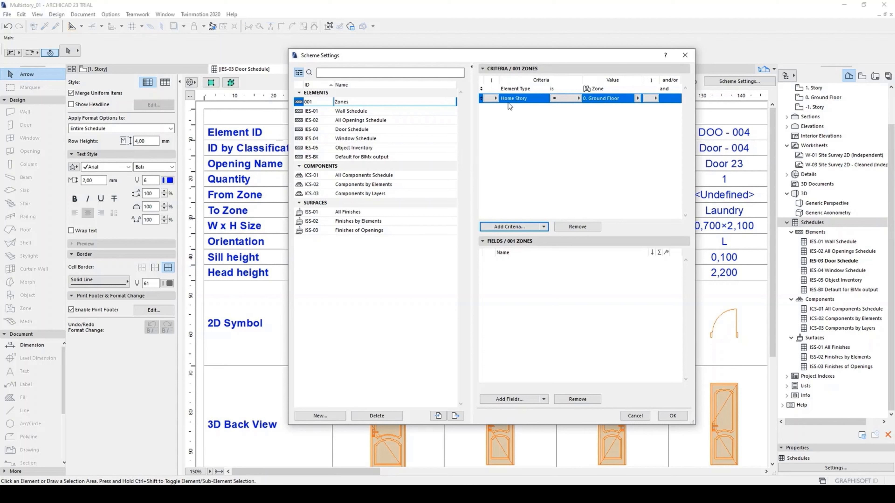
pyautogui.click(587, 228)
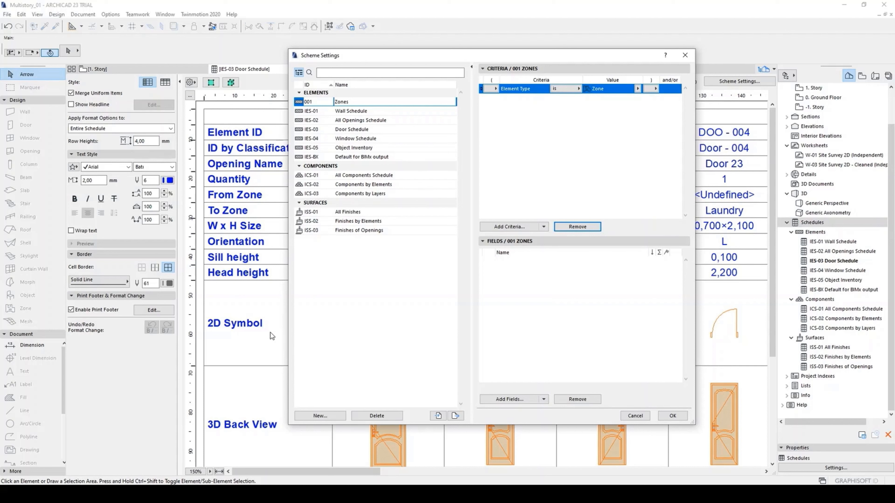
# - Add the Calculated Area, Zone Name and Zone Number fields from the Zone group to the Zones scheme
pyautogui.click(527, 402)
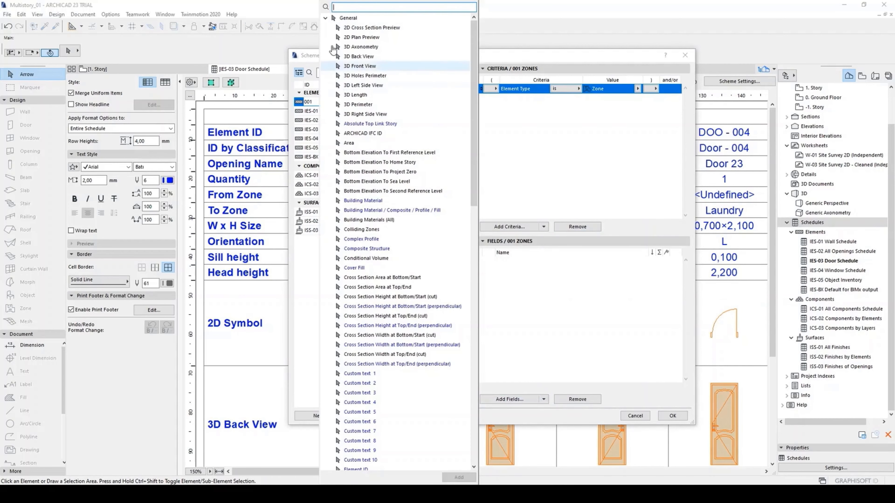
pyautogui.doubleClick(335, 19)
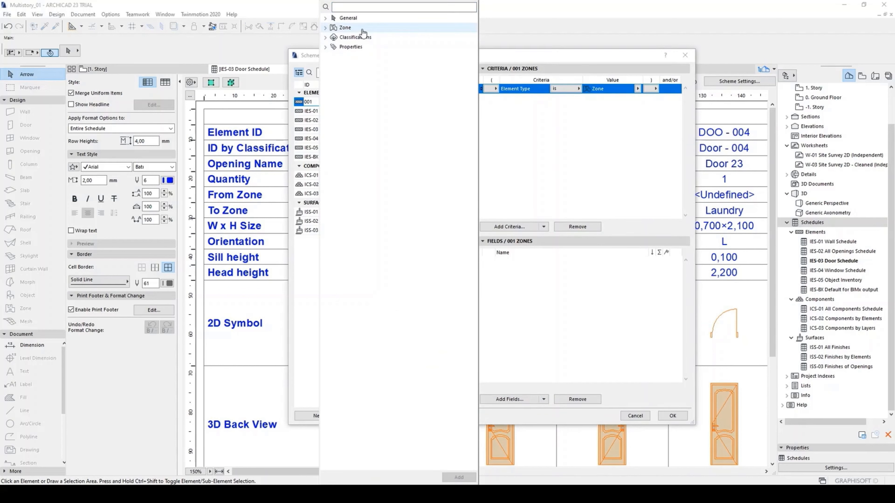
pyautogui.click(324, 28)
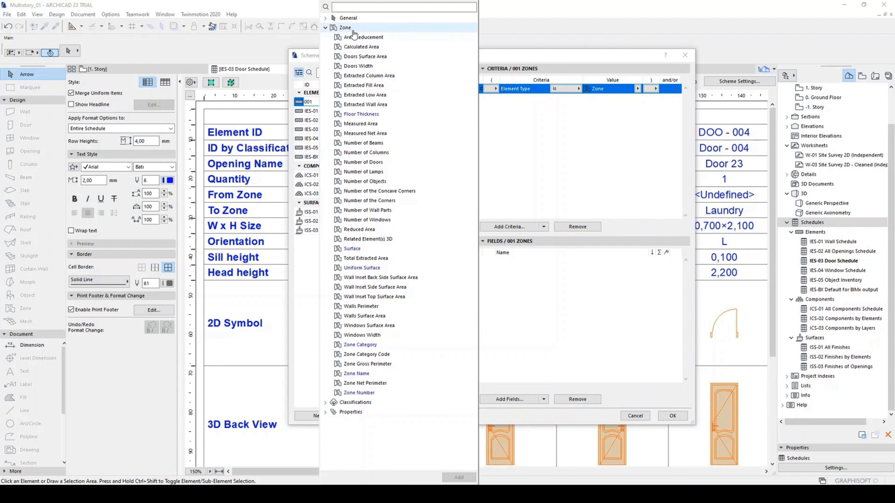
pyautogui.click(378, 49)
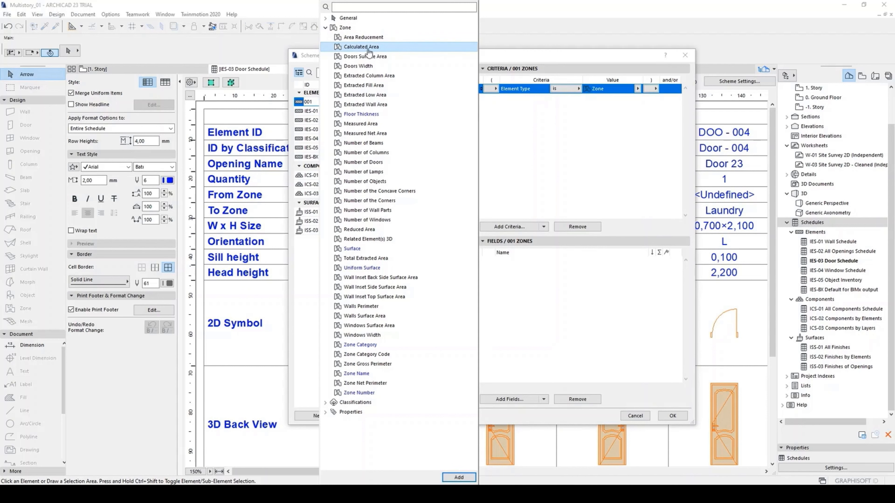
pyautogui.doubleClick(368, 49)
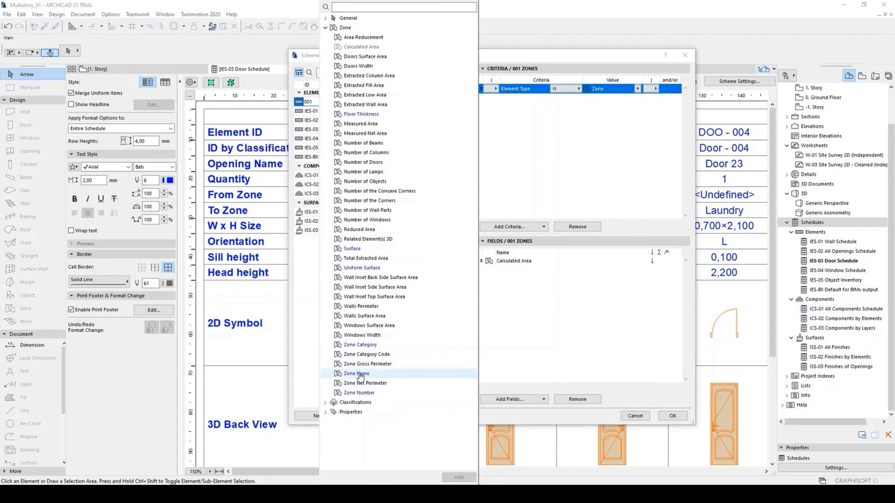
pyautogui.doubleClick(413, 373)
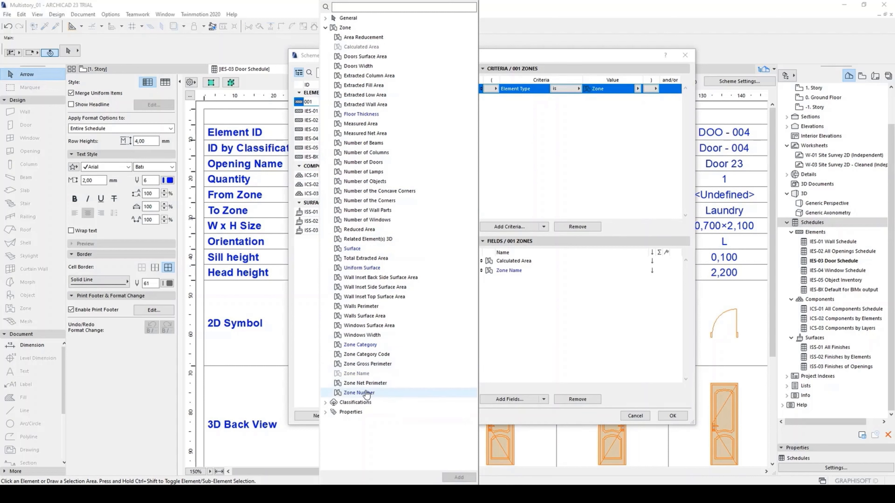
pyautogui.doubleClick(359, 393)
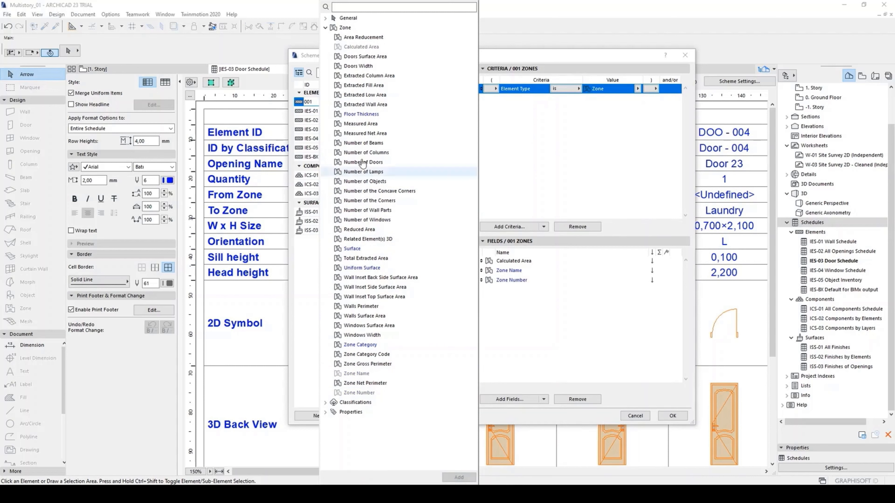
# - Search the available fields for "story", add Home Story Name to the Zones scheme, and select it among the scheme's fields
pyautogui.click(325, 28)
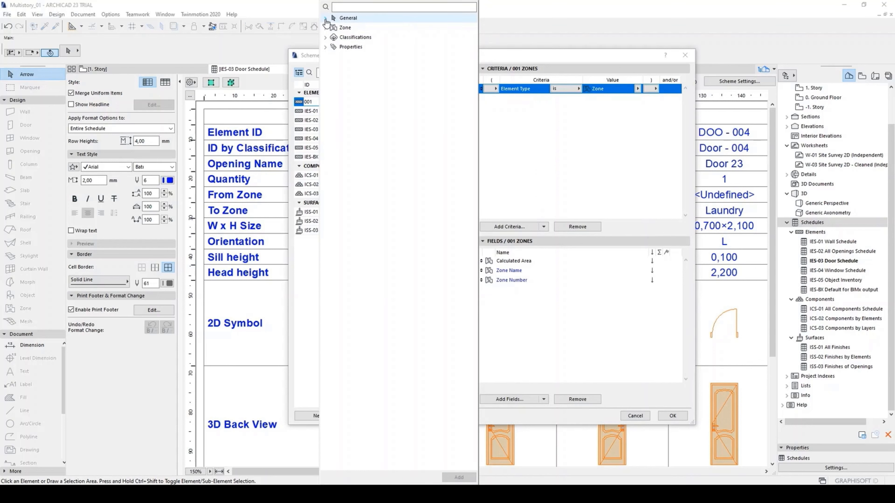
pyautogui.click(325, 19)
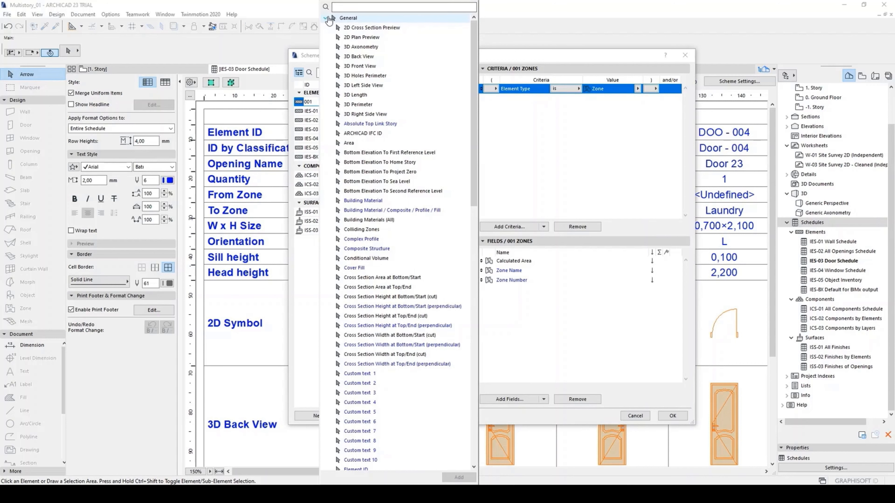
pyautogui.click(326, 18)
pyautogui.click(353, 7)
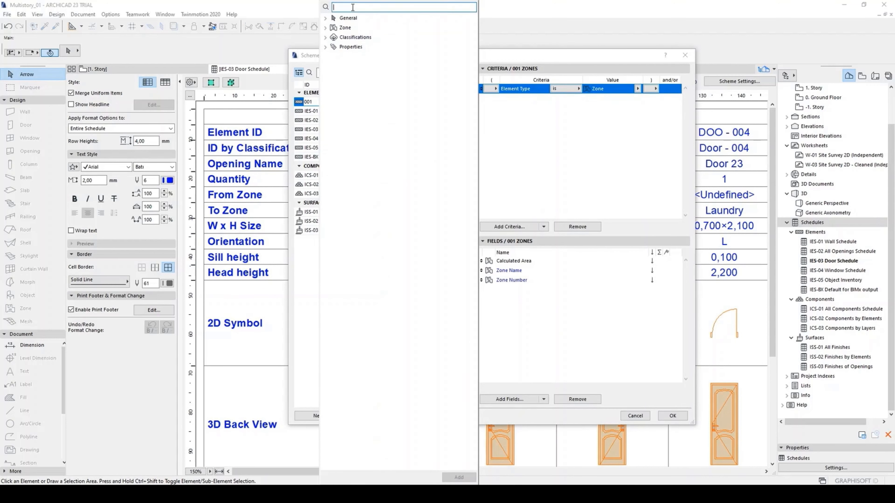
pyautogui.write('story')
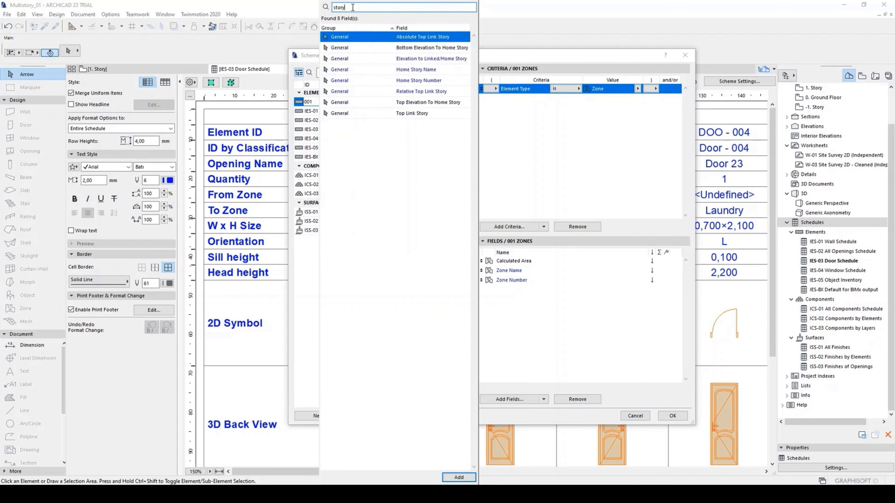
pyautogui.click(402, 71)
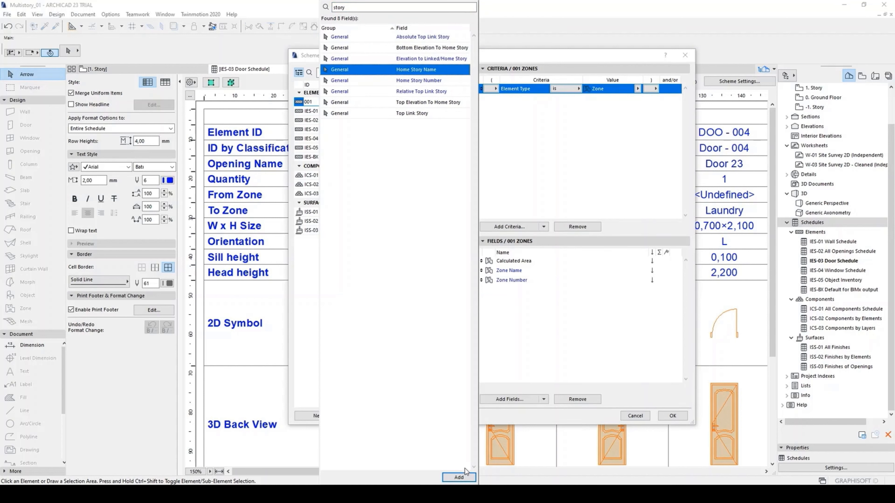
pyautogui.click(458, 477)
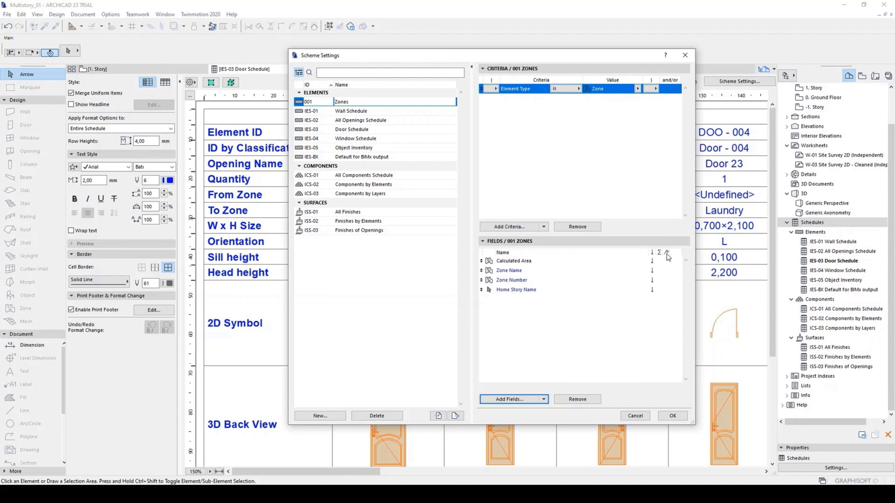
pyautogui.click(528, 289)
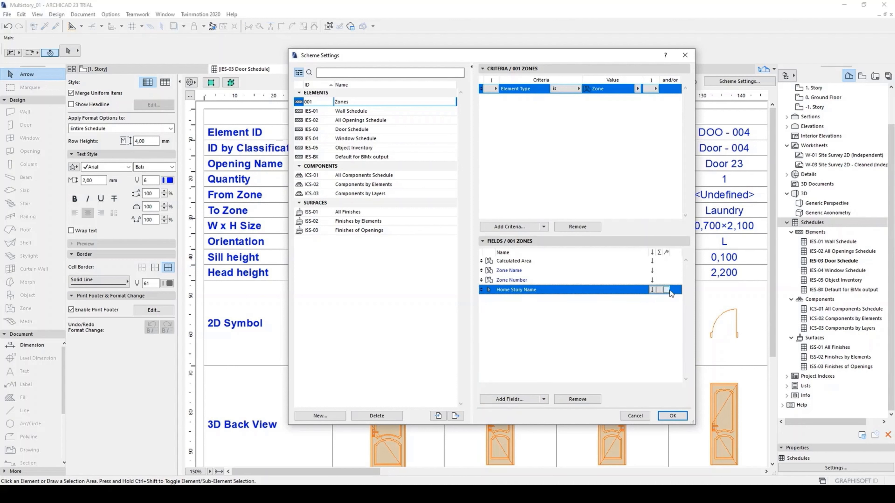
# - Apply the scheme settings, open the 001 Zones schedule, and widen its Home Story Name column so the story names fit on one line
pyautogui.click(673, 416)
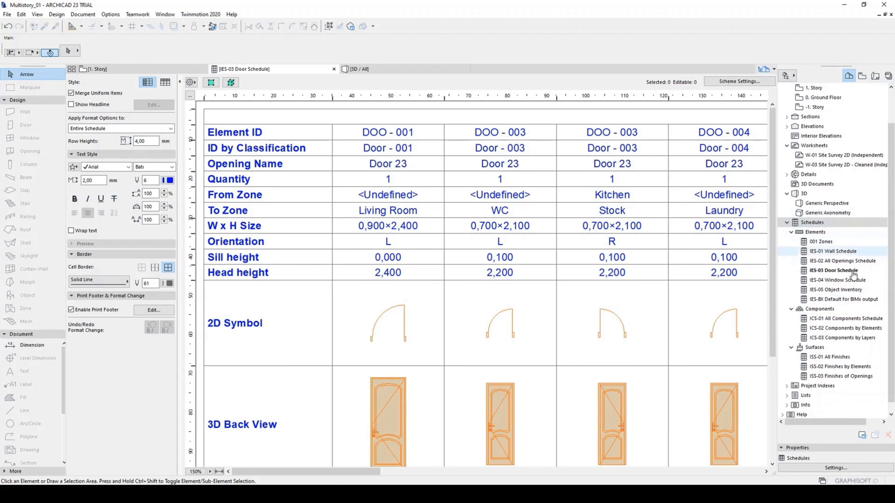
pyautogui.click(828, 246)
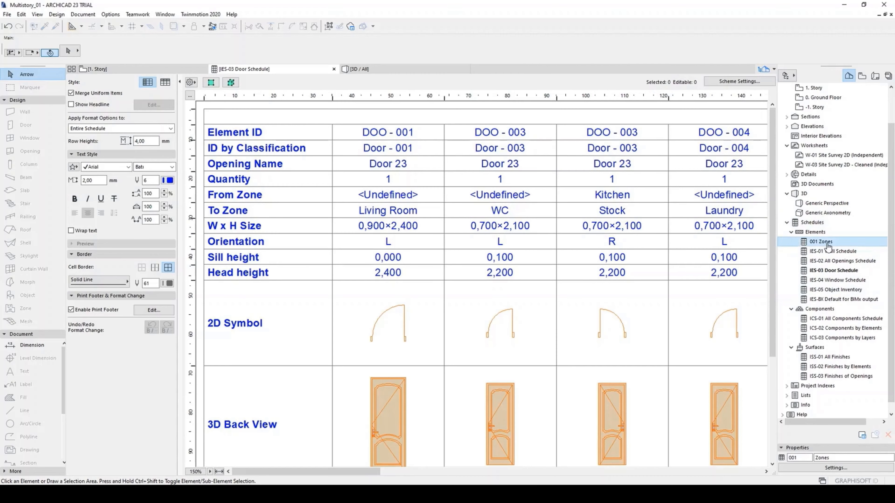
pyautogui.doubleClick(828, 243)
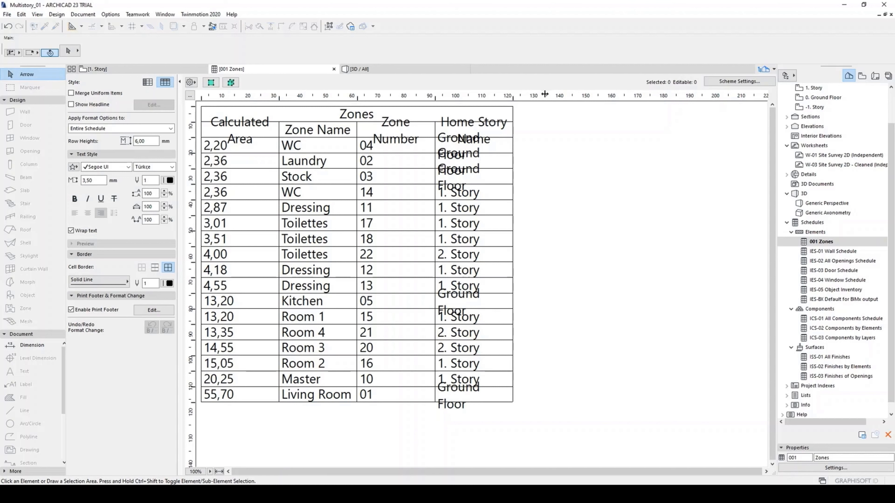
pyautogui.moveTo(511, 97); pyautogui.dragTo(556, 96)
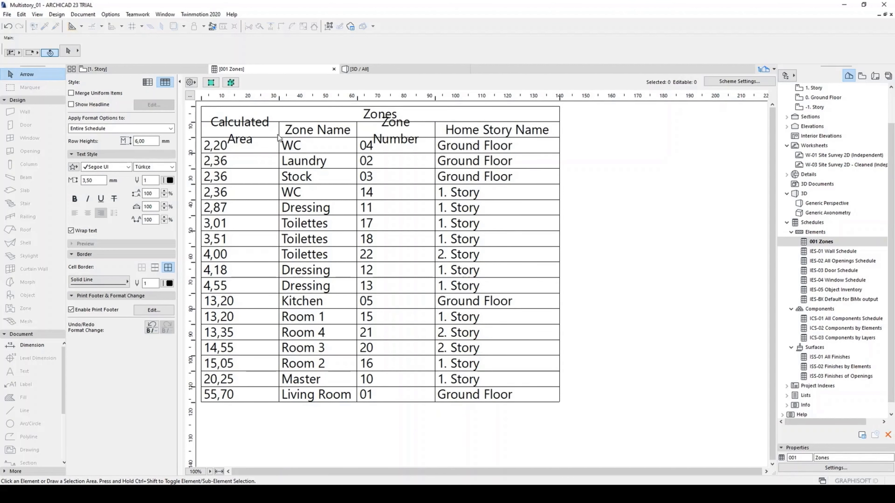
# - Format the Zones schedule's header text with blue pen 6 and a text height of 2,5 mm
pyautogui.moveTo(102, 64)
pyautogui.click(352, 114)
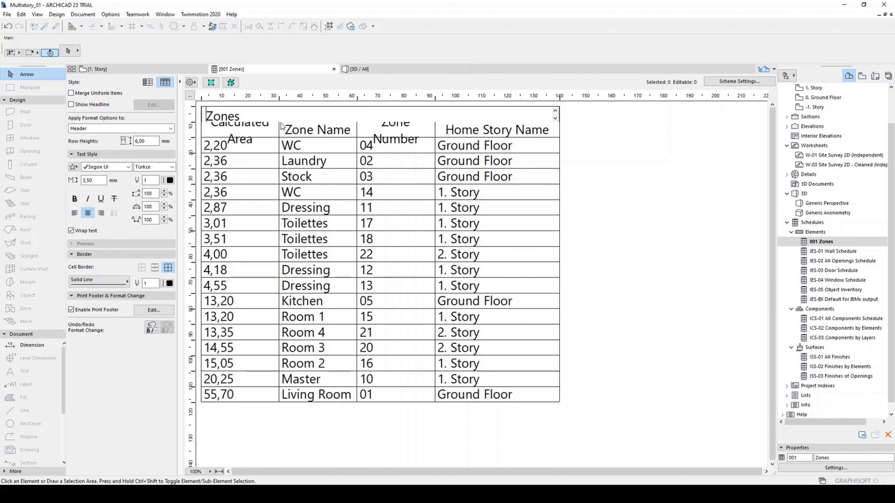
pyautogui.click(589, 150)
pyautogui.click(255, 130)
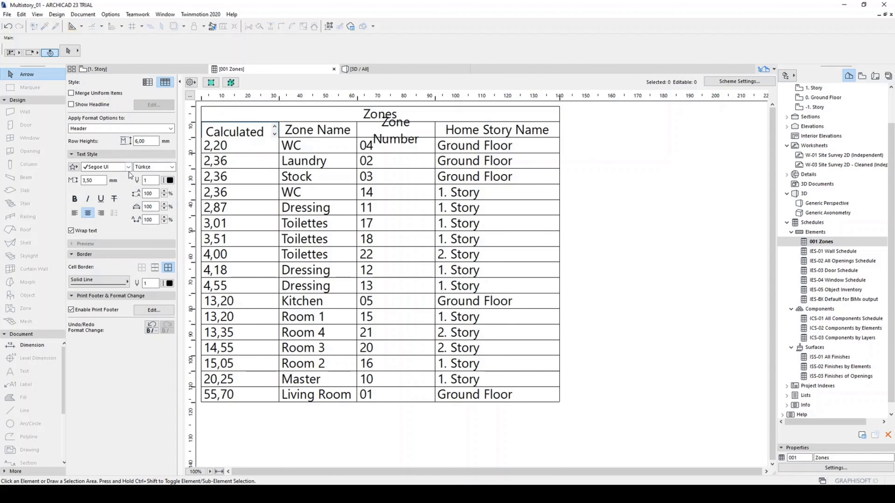
pyautogui.click(170, 180)
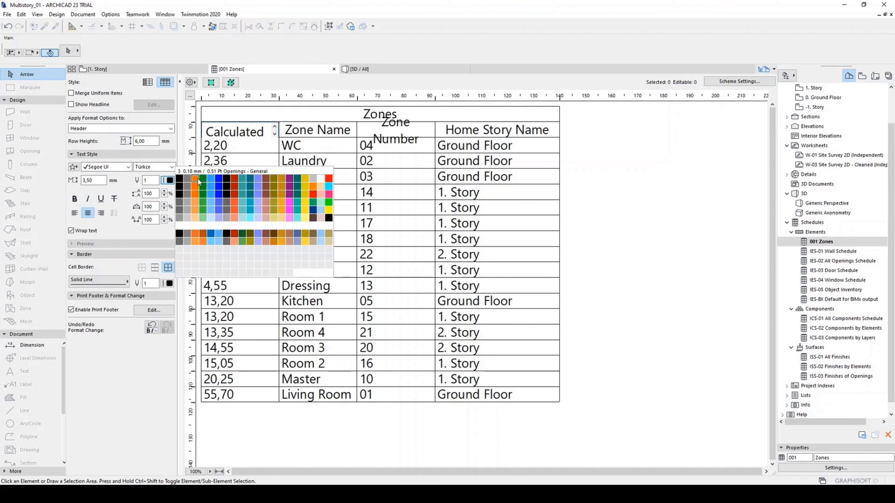
pyautogui.click(219, 179)
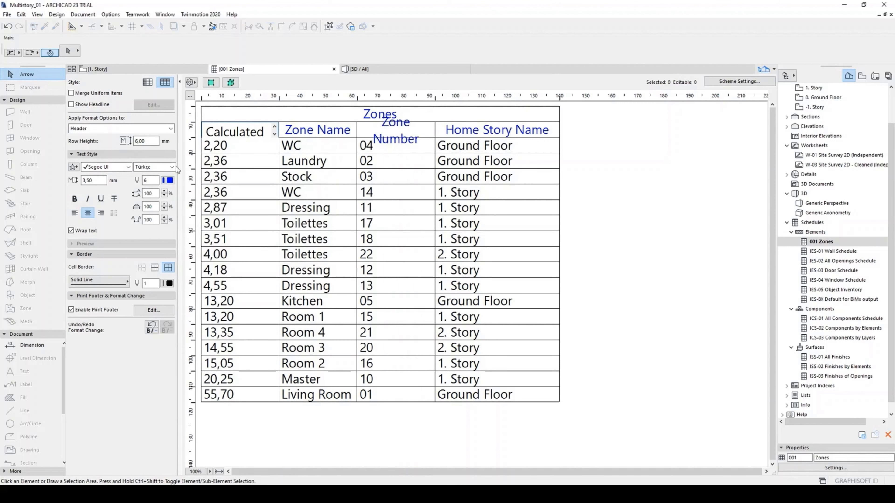
pyautogui.moveTo(105, 180); pyautogui.dragTo(59, 171)
pyautogui.write('2,5')
pyautogui.press('Tab')
pyautogui.click(621, 193)
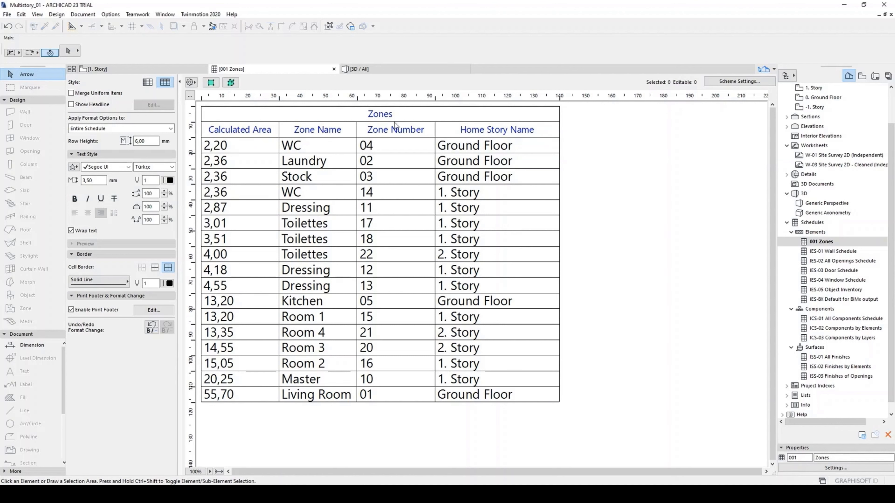
# - In the Zones scheme settings, turn on the flag for Home Story Name and the sum for Calculated Area
pyautogui.click(749, 81)
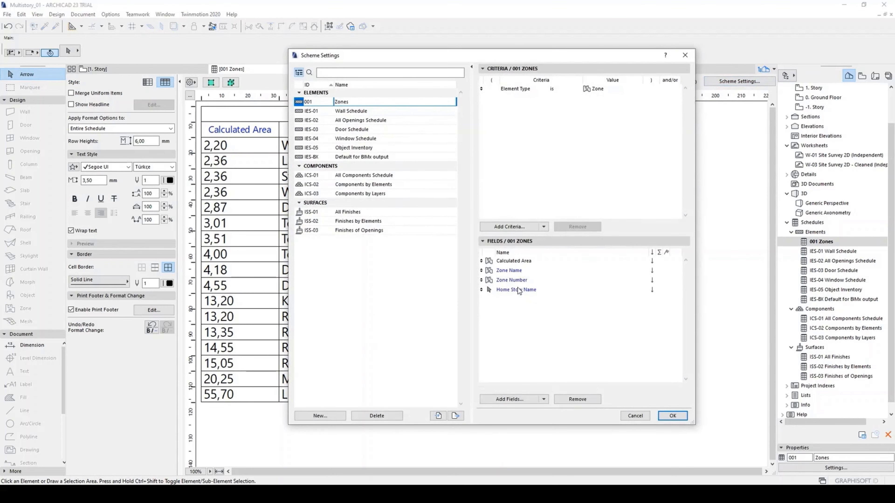
pyautogui.click(519, 291)
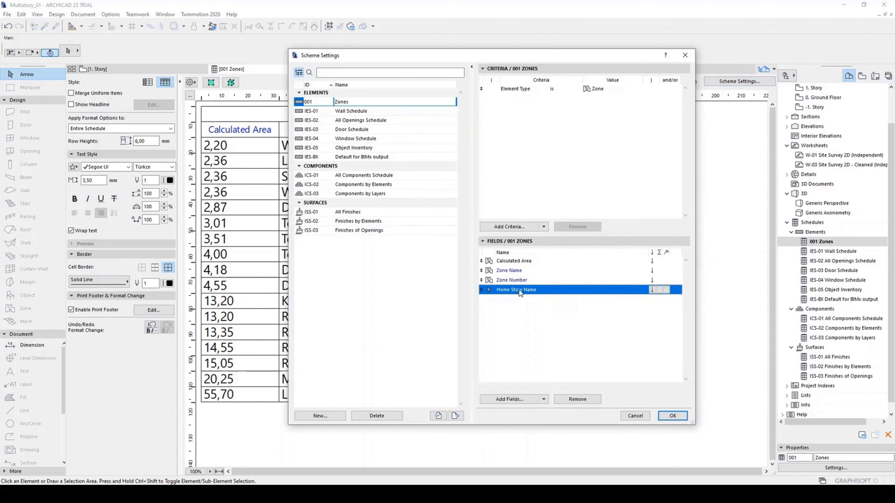
pyautogui.click(666, 290)
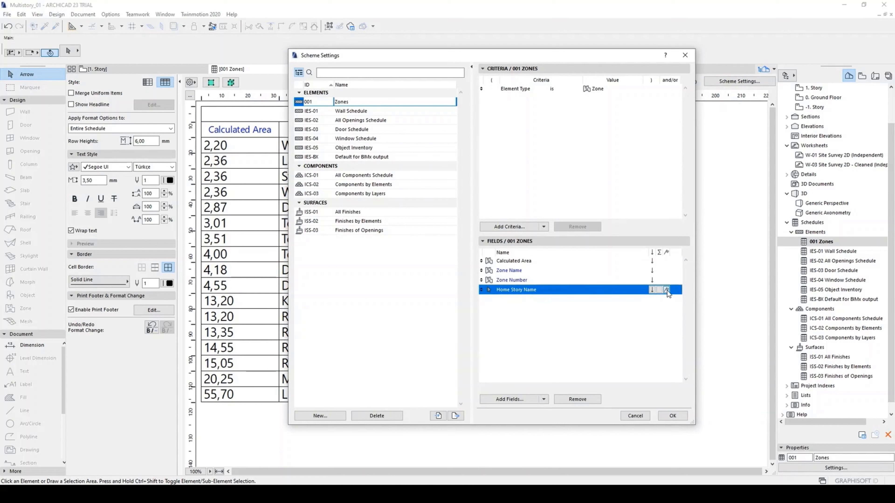
pyautogui.click(513, 262)
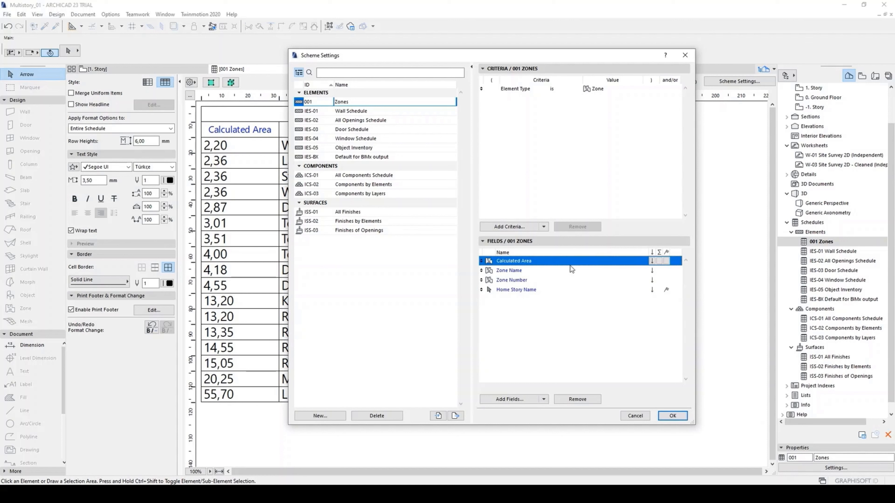
pyautogui.click(660, 261)
# - Reorder the Zones scheme's fields to Home Story Name, Zone Name, Zone Number, Calculated Area
pyautogui.click(482, 291)
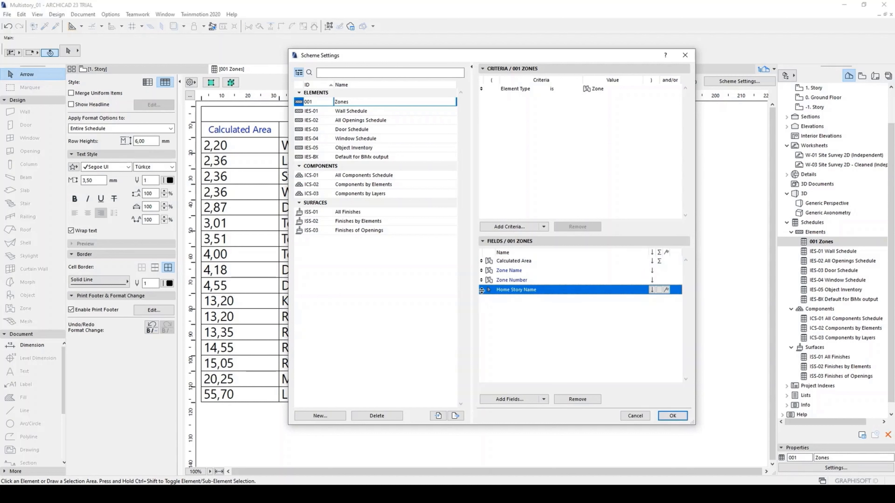
pyautogui.moveTo(481, 290); pyautogui.dragTo(481, 261)
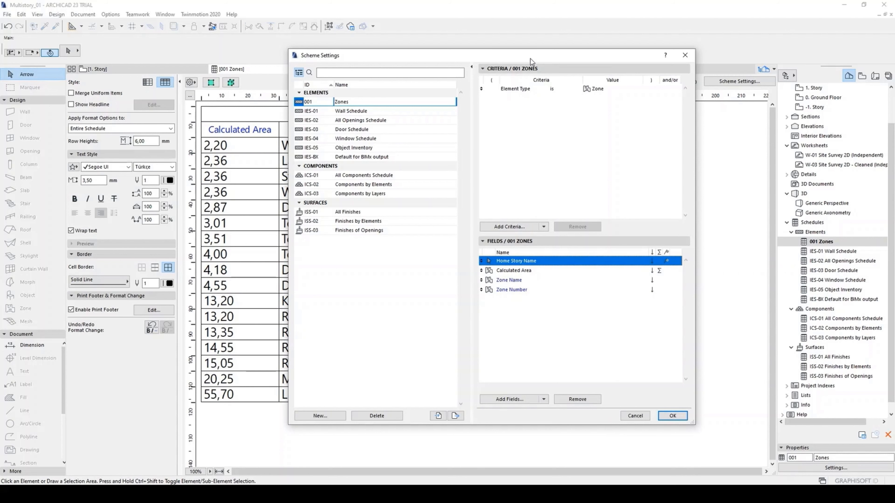
pyautogui.moveTo(530, 59); pyautogui.dragTo(592, 55)
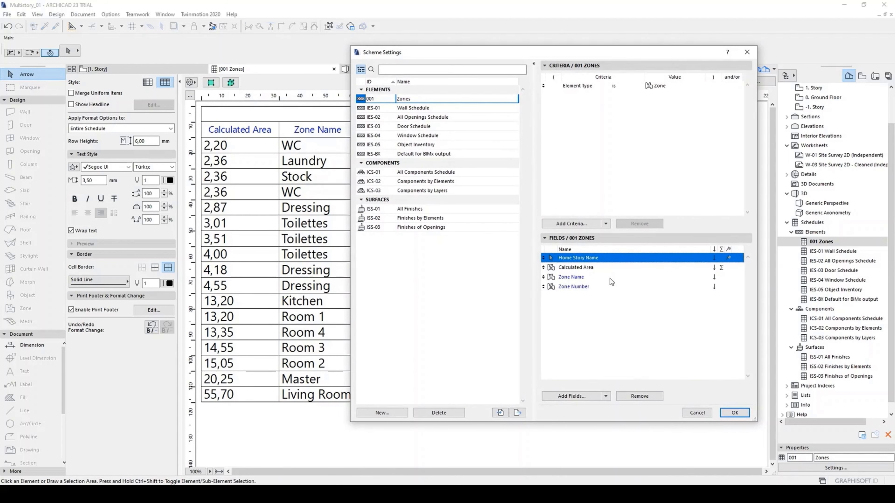
pyautogui.click(562, 290)
pyautogui.moveTo(543, 287); pyautogui.dragTo(542, 269)
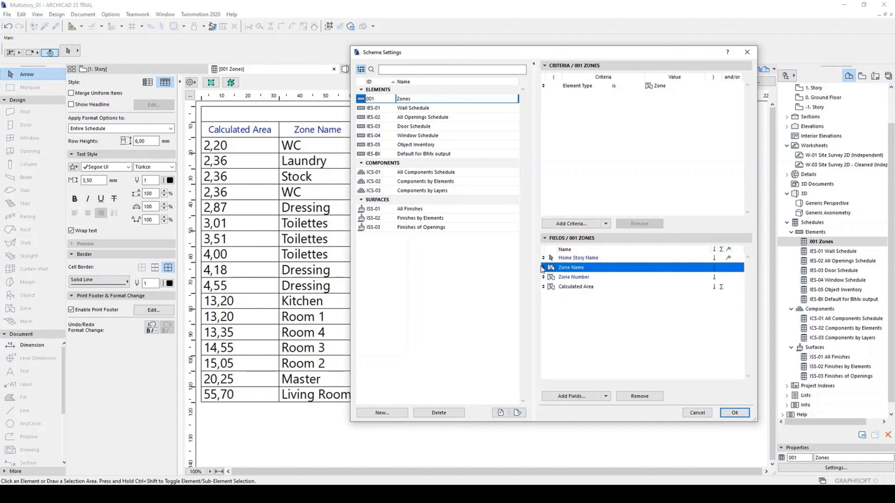
pyautogui.click(603, 292)
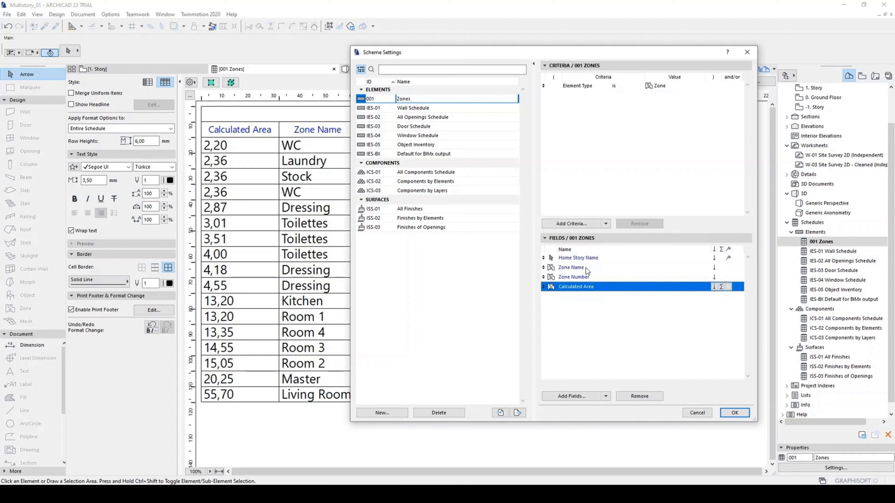
# - Turn off sorting for Zone Number and Zone Name, sort Calculated Area in descending order, and apply the Zones scheme
pyautogui.click(714, 277)
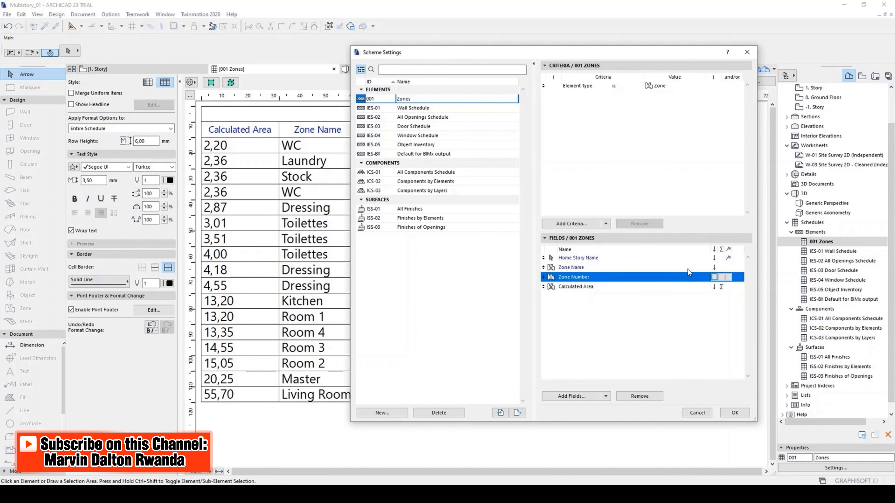
pyautogui.click(715, 268)
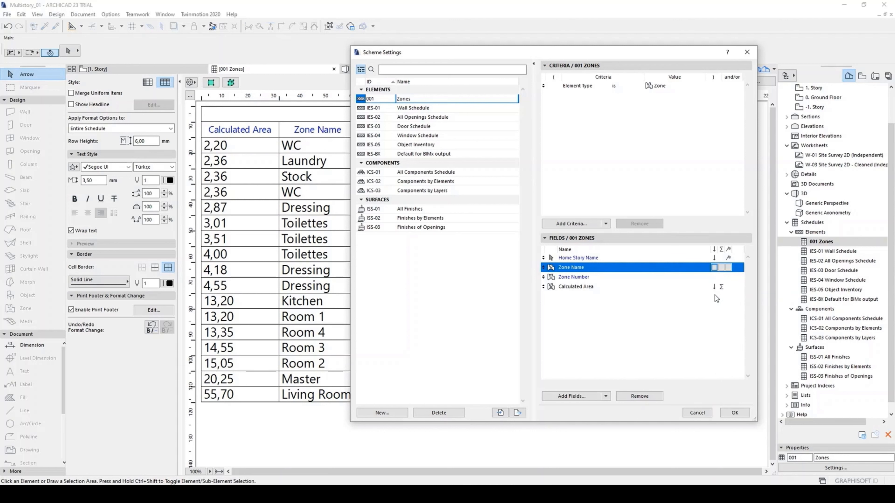
pyautogui.click(716, 287)
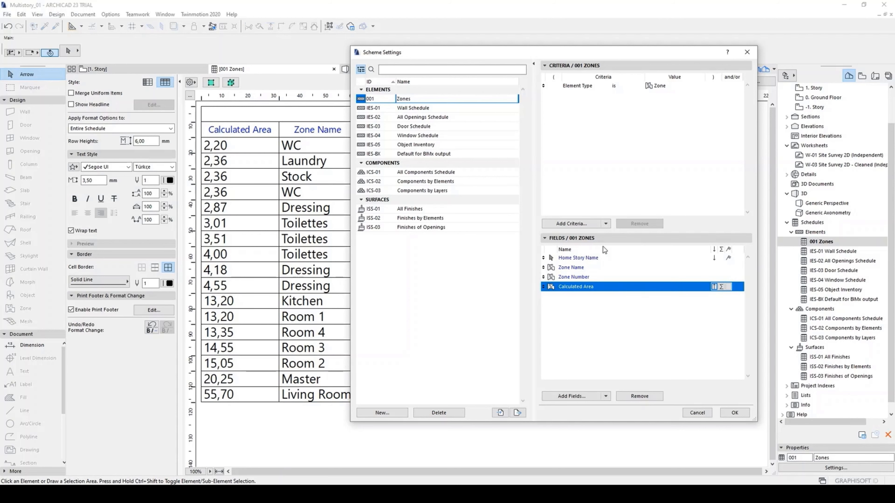
pyautogui.click(745, 417)
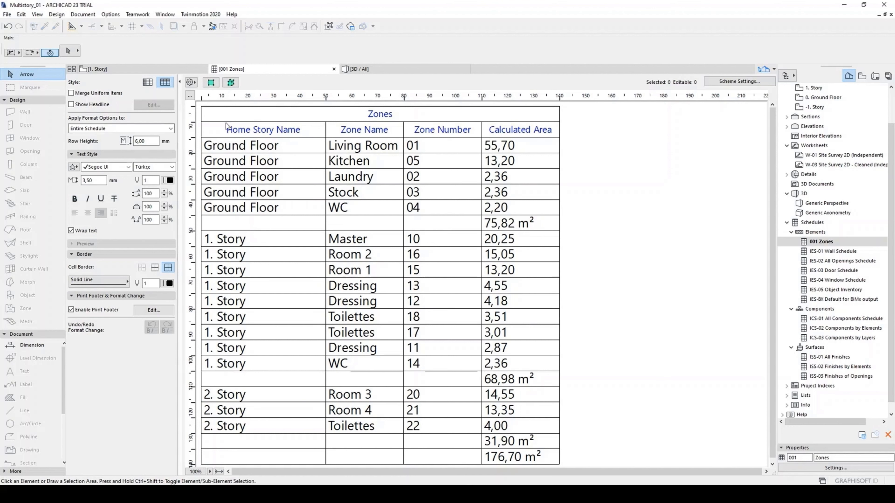
# - Show headlines in the Zones schedule and hide its column headers
pyautogui.click(97, 106)
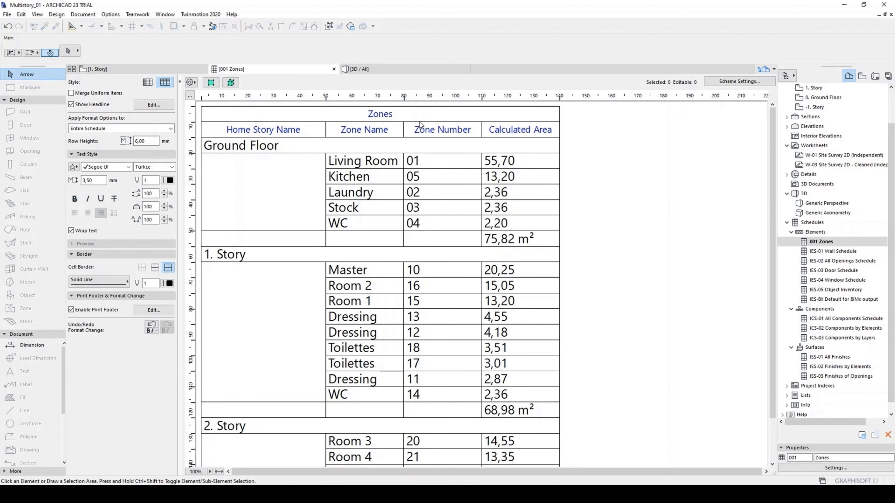
pyautogui.doubleClick(409, 115)
pyautogui.click(604, 140)
pyautogui.click(191, 83)
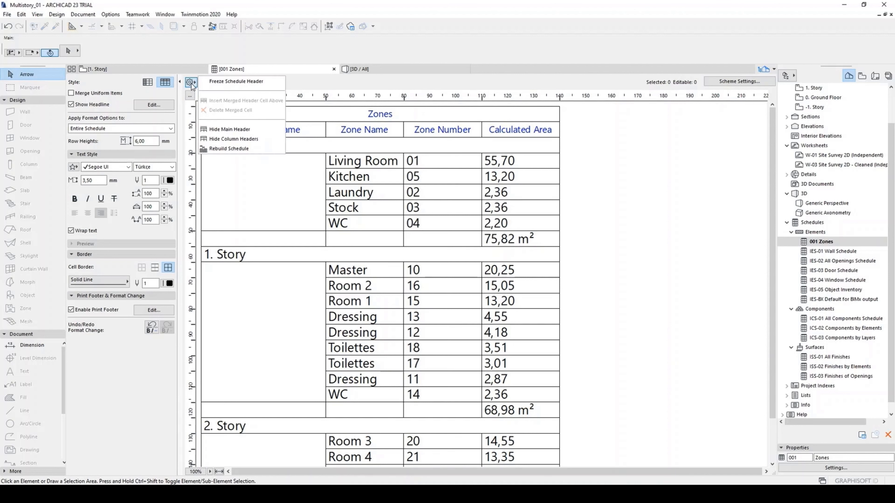
pyautogui.click(260, 140)
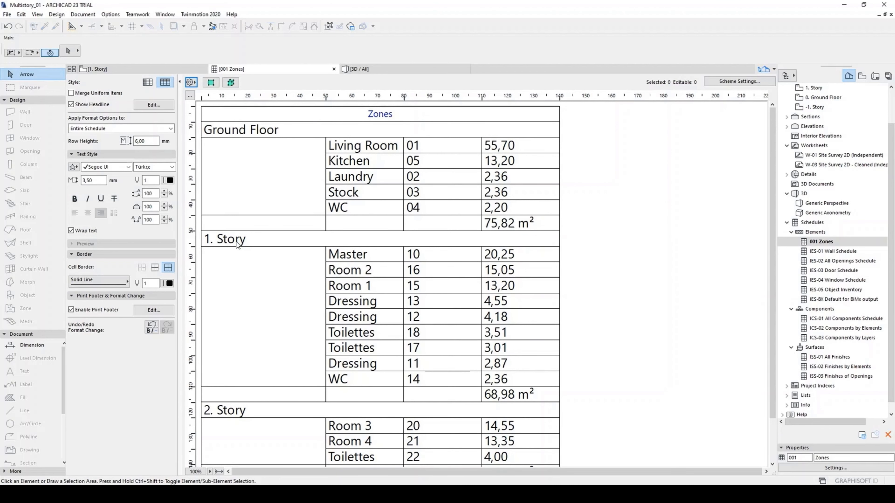
pyautogui.scroll(-2, 411, 312)
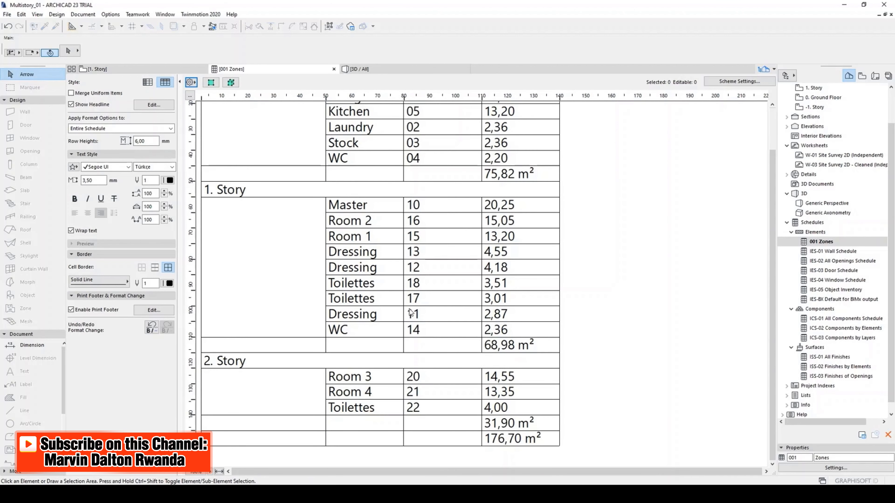
pyautogui.scroll(2, 411, 312)
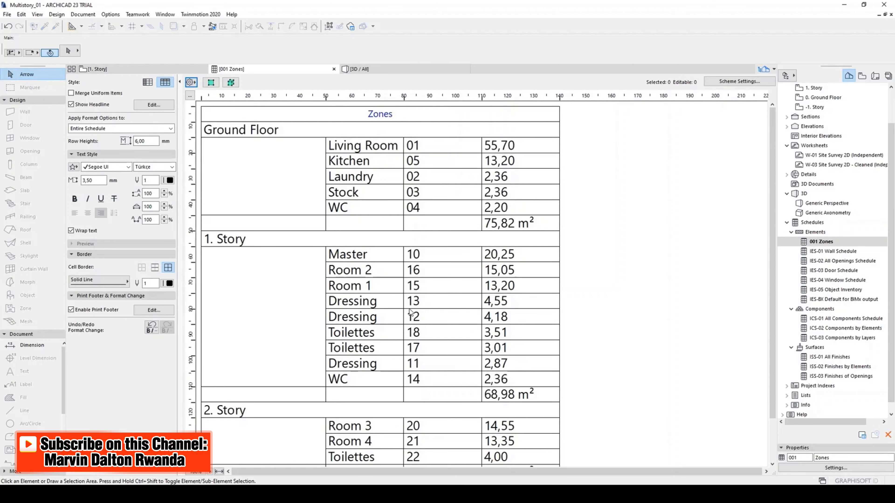
# - Make the Total values in the Zones schedule bold
pyautogui.click(545, 227)
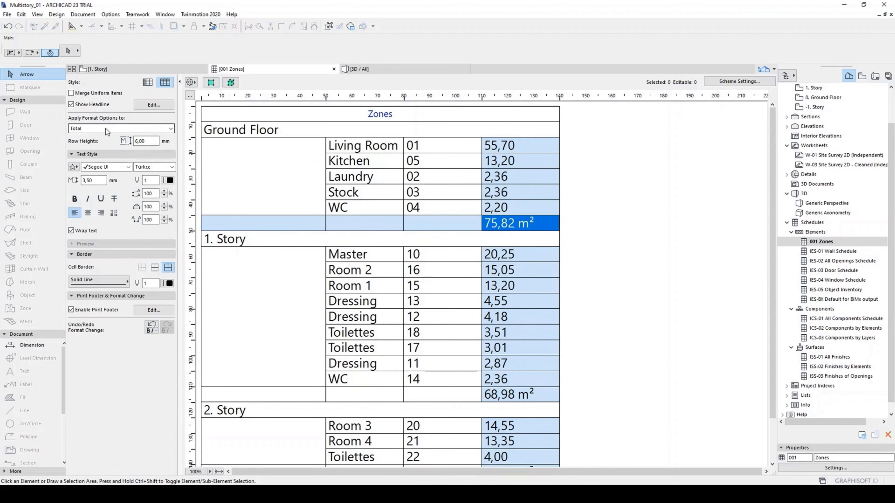
pyautogui.click(170, 129)
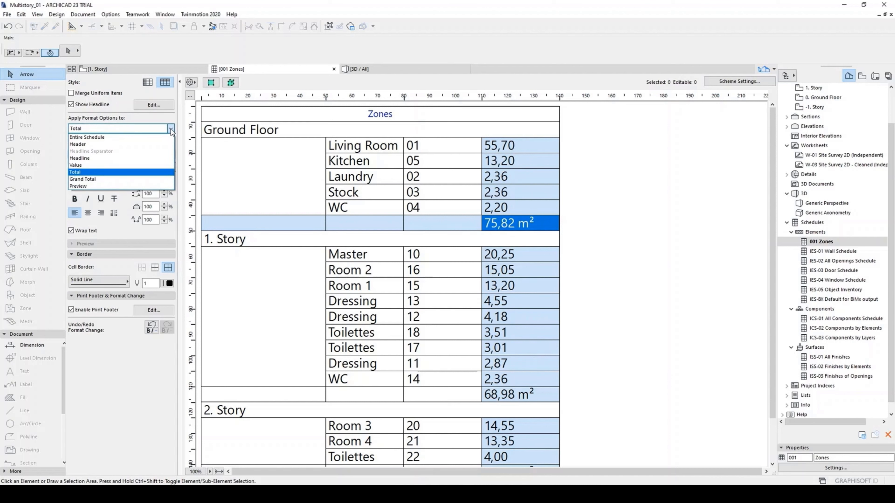
pyautogui.click(106, 172)
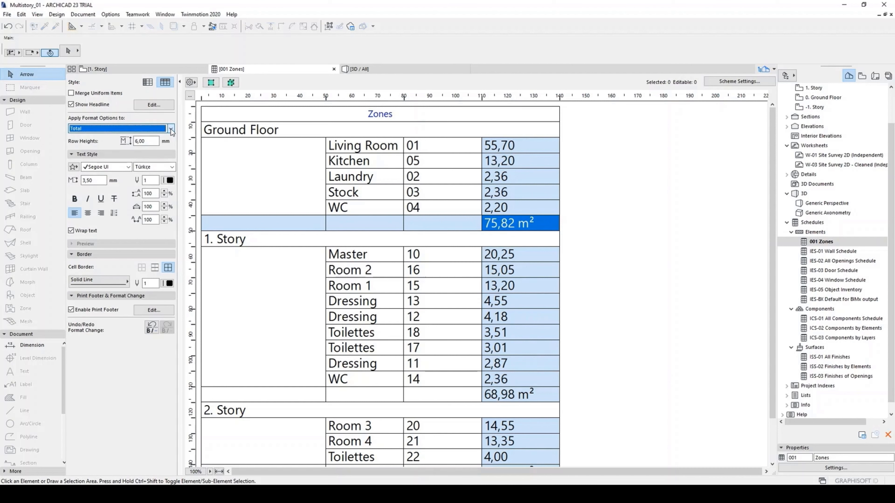
pyautogui.click(77, 197)
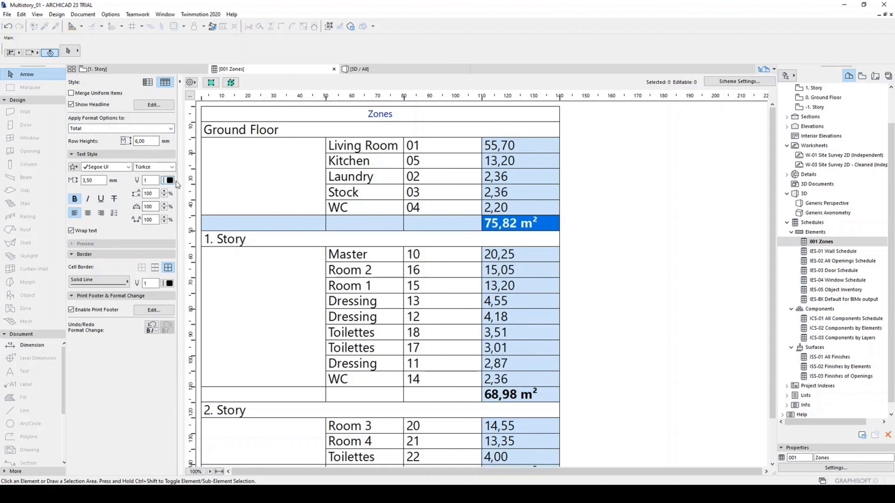
pyautogui.click(613, 219)
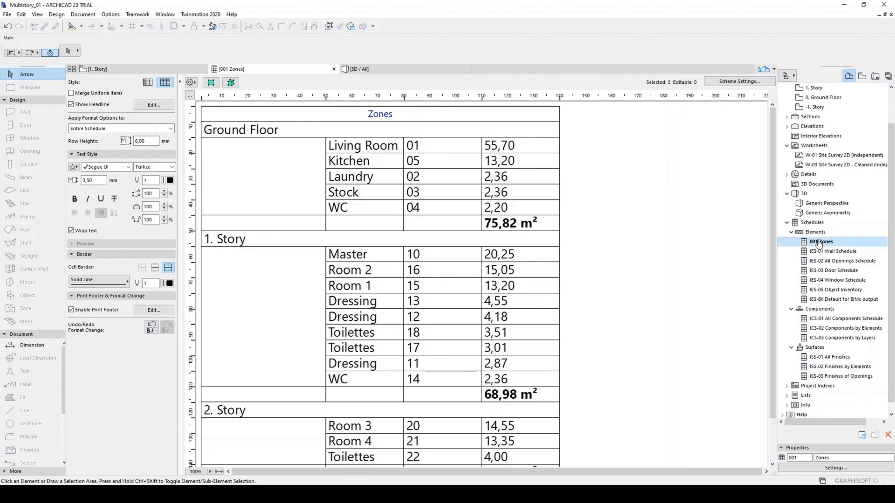
# - Open the ISS-01 All Finishes schedule and save it over ISS-01 All Finishes.xlsx in the TRAINING folder as an Excel Workbook that opens after saving
pyautogui.doubleClick(841, 358)
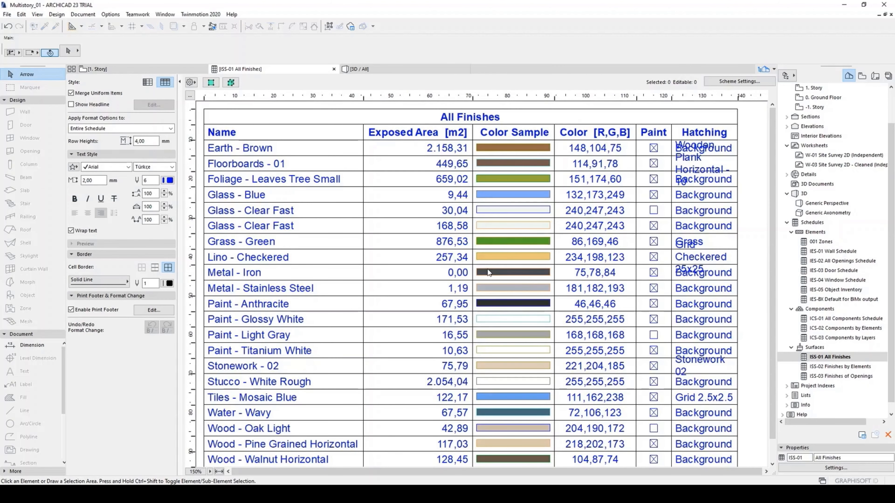
pyautogui.click(277, 199)
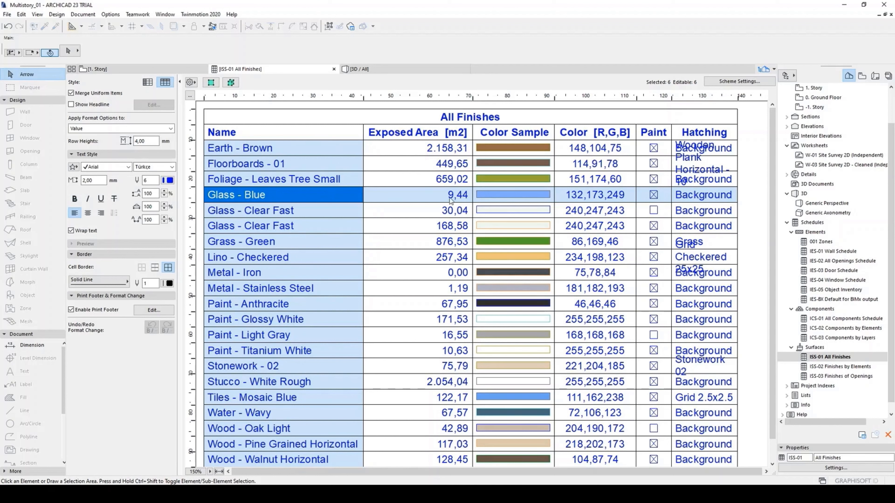
pyautogui.click(7, 14)
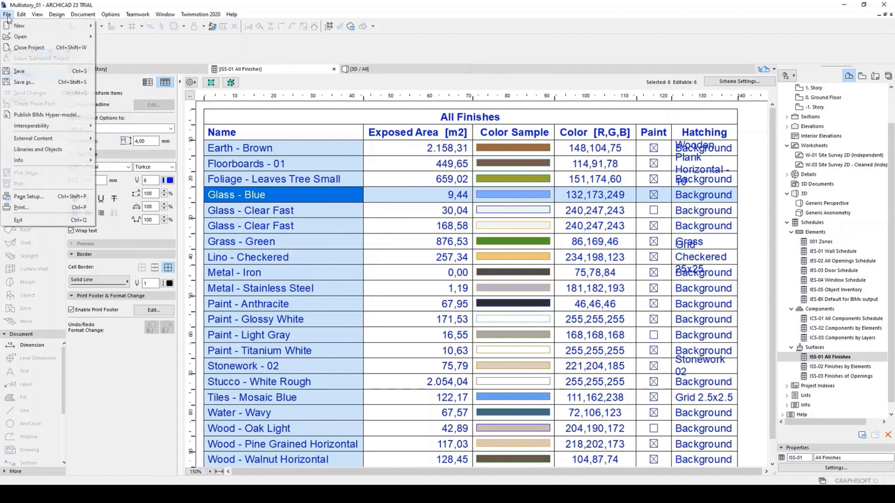
pyautogui.click(30, 82)
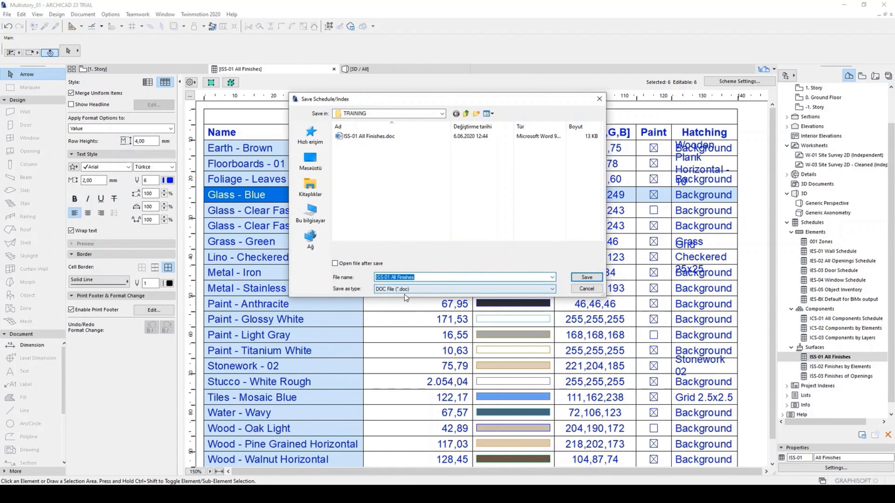
pyautogui.moveTo(399, 101); pyautogui.dragTo(389, 124)
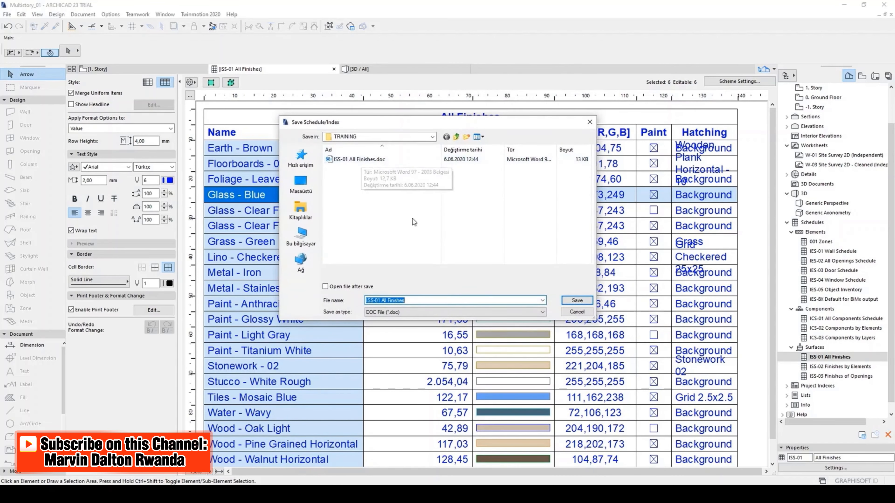
pyautogui.click(427, 313)
pyautogui.click(417, 326)
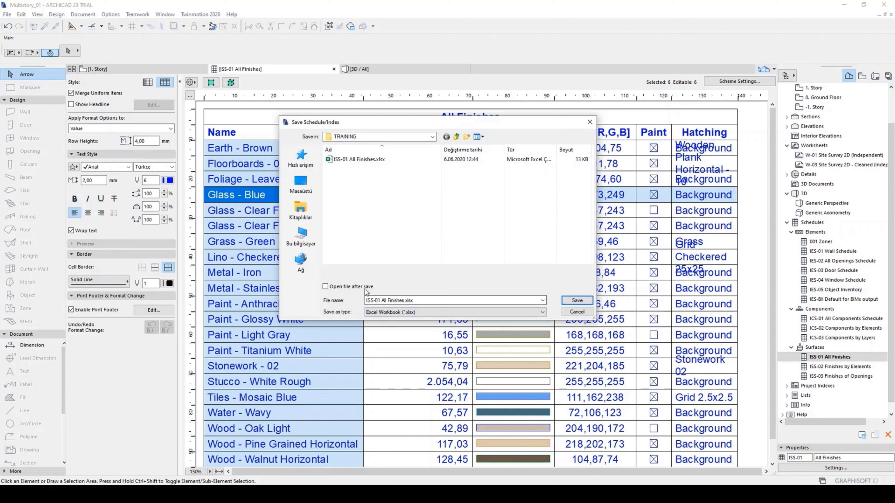
pyautogui.click(356, 288)
pyautogui.click(580, 301)
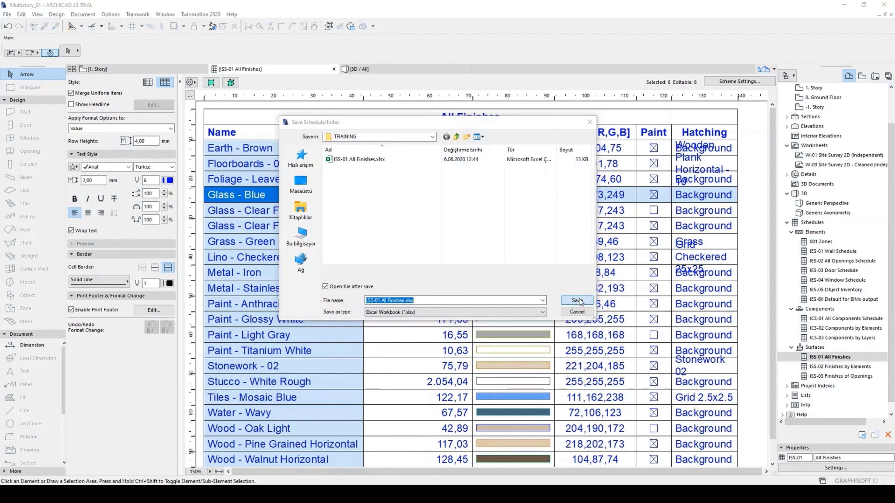
pyautogui.click(462, 247)
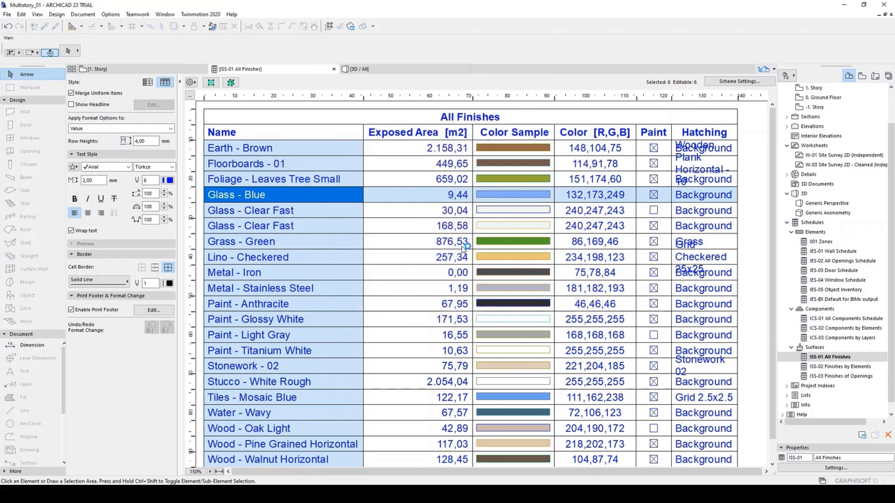